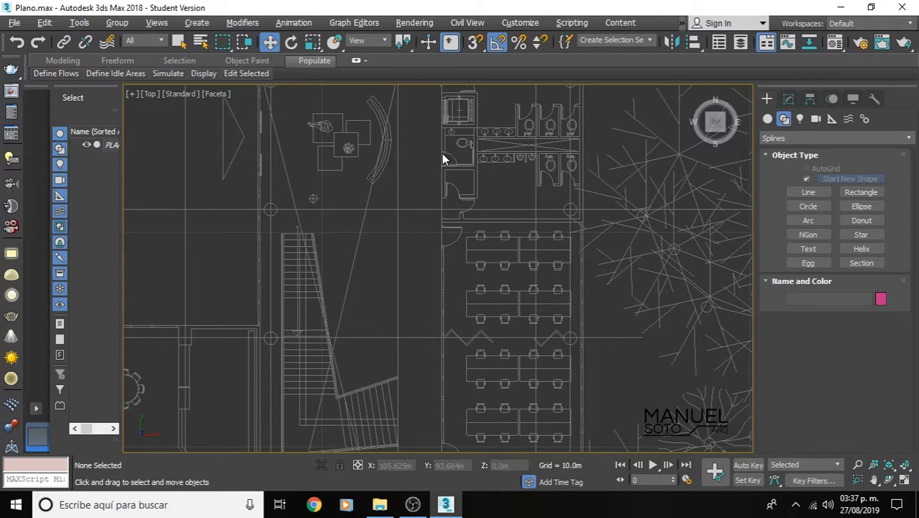
Create a box over the restroom block's upper wall, about 0.245 m long, 6.513 m wide and 1.956 m high.
{"action": "scroll", "coordinate": [494, 233], "scroll_direction": "down", "scroll_amount": 3}
{"action": "middle_click_drag", "start_coordinate": [493, 228], "coordinate": [485, 164]}
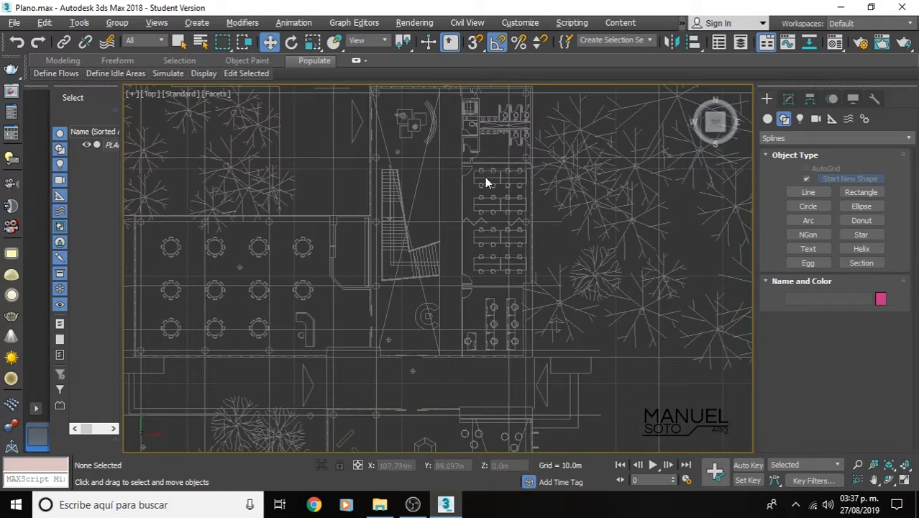
{"action": "middle_click_drag", "start_coordinate": [484, 206], "coordinate": [476, 231]}
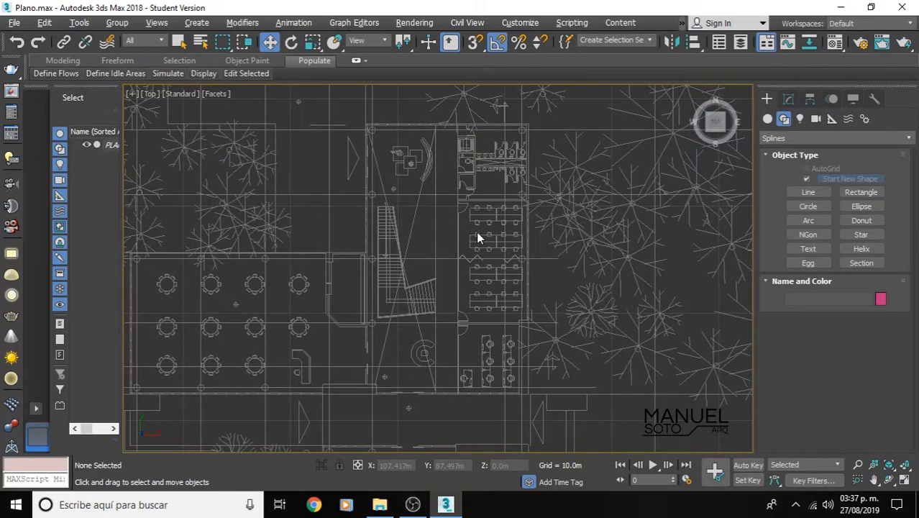
{"action": "left_click", "coordinate": [768, 119]}
{"action": "left_click", "coordinate": [793, 183]}
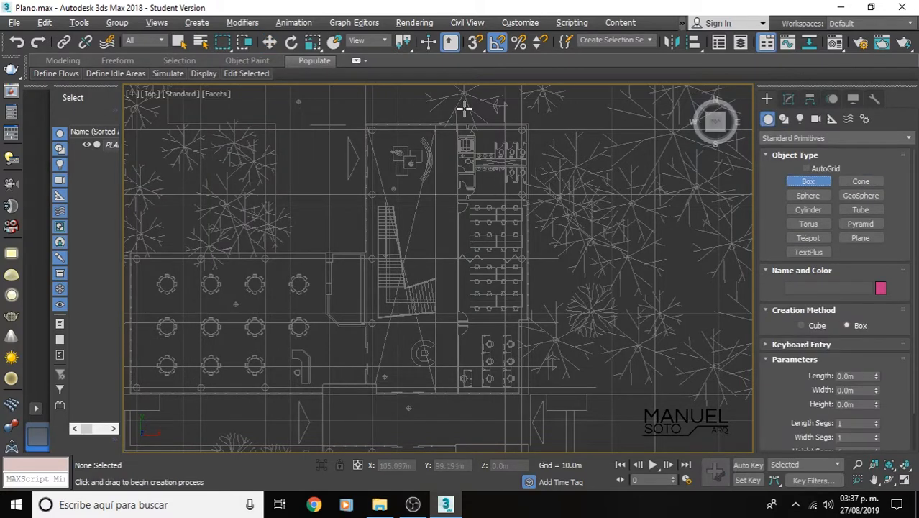
{"action": "scroll", "coordinate": [453, 130], "scroll_direction": "up", "scroll_amount": 5}
{"action": "left_click_drag", "start_coordinate": [441, 149], "coordinate": [639, 157]}
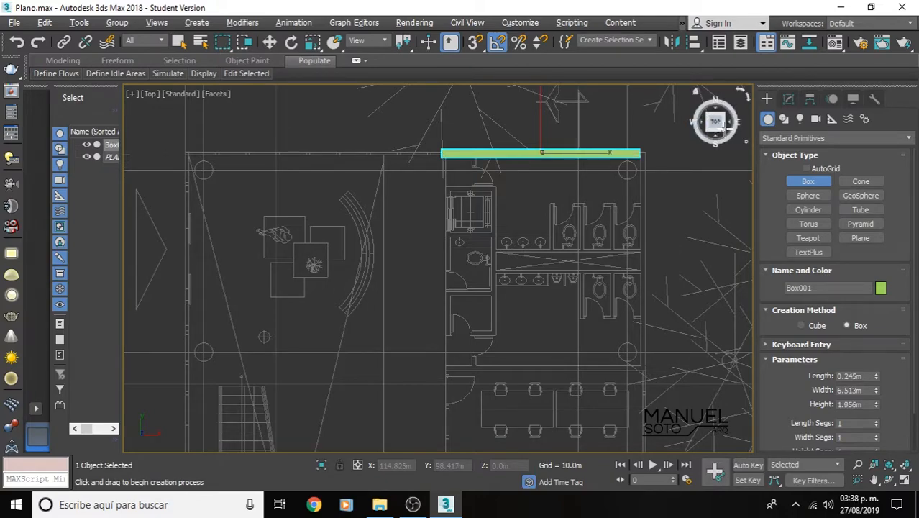
Resize the wall box to about 0.885 m long, 8.337 m wide and 8.235 m high.
{"action": "left_click_drag", "start_coordinate": [723, 128], "coordinate": [496, 216]}
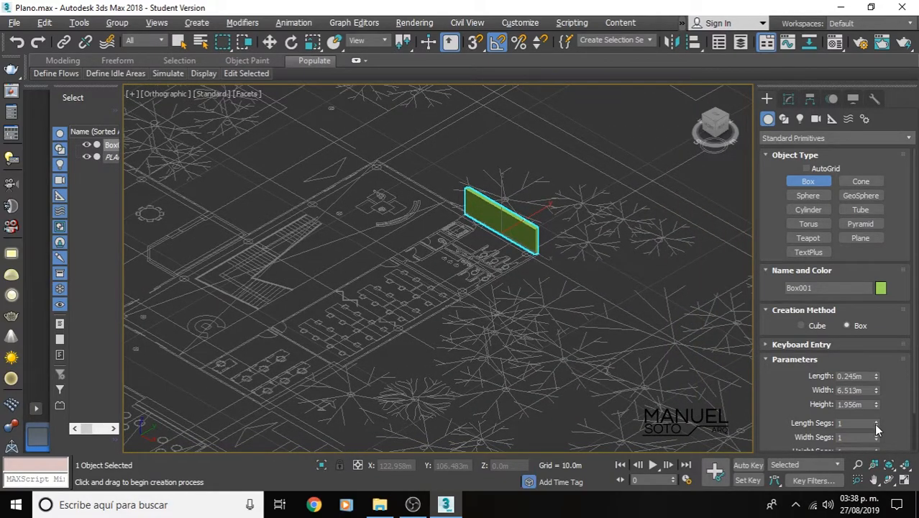
{"action": "left_click_drag", "start_coordinate": [876, 404], "coordinate": [861, 187]}
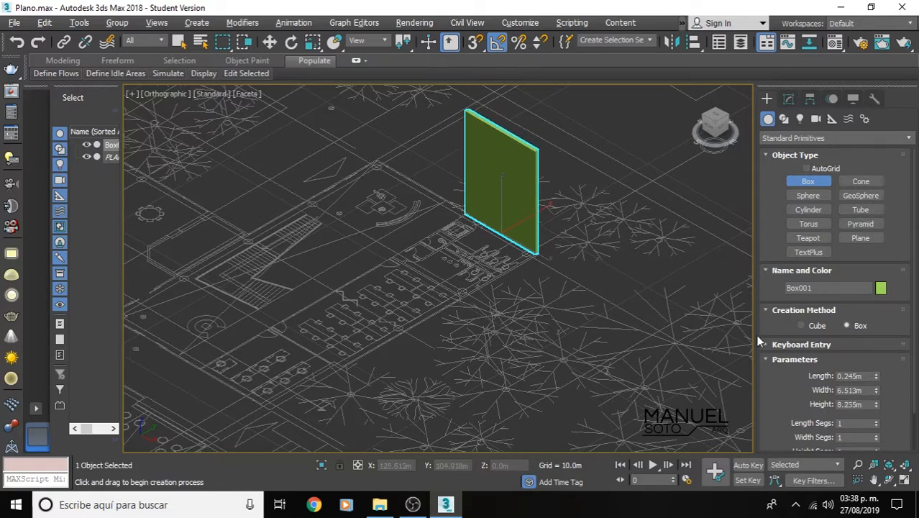
{"action": "left_click_drag", "start_coordinate": [876, 390], "coordinate": [882, 328]}
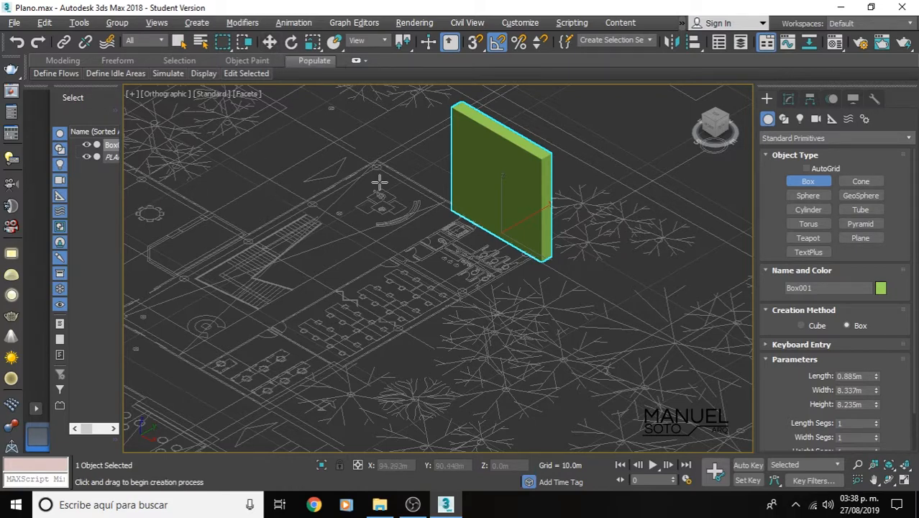
Move the wall box along the Y axis to about 93.692 m and delete it.
{"action": "left_click", "coordinate": [269, 42]}
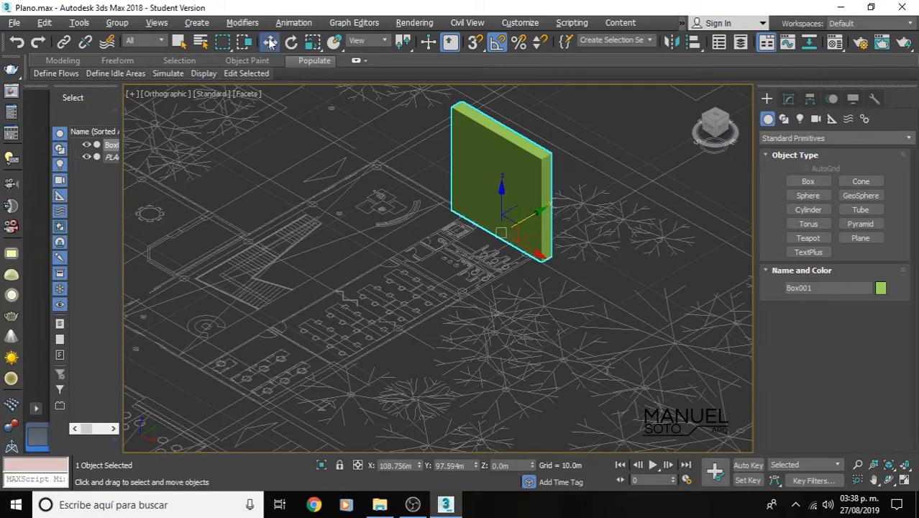
{"action": "left_click_drag", "start_coordinate": [540, 209], "coordinate": [506, 192]}
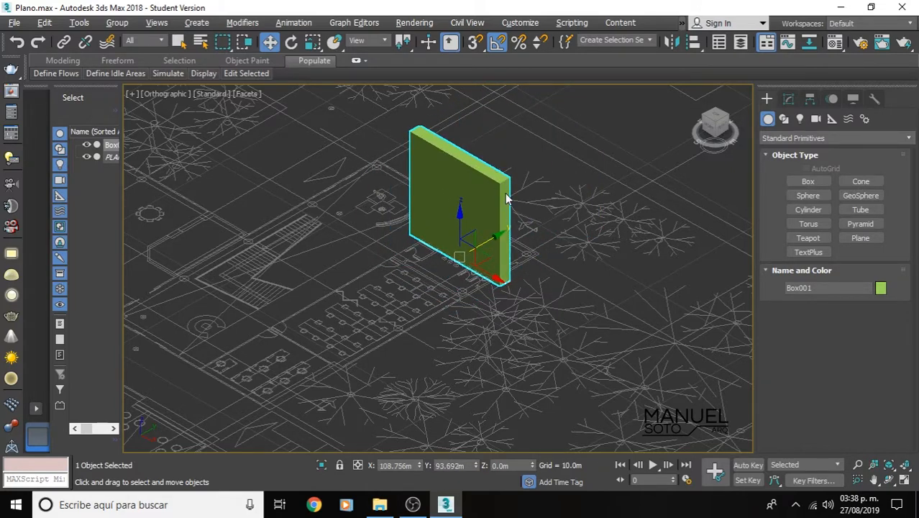
{"action": "key", "text": "Delete"}
From the Top view, create a box in the empty area east of the plan, about 28.274 m long and 61.884 m wide.
{"action": "middle_click_drag", "start_coordinate": [453, 239], "coordinate": [545, 183]}
{"action": "scroll", "coordinate": [431, 225], "scroll_direction": "up", "scroll_amount": 4}
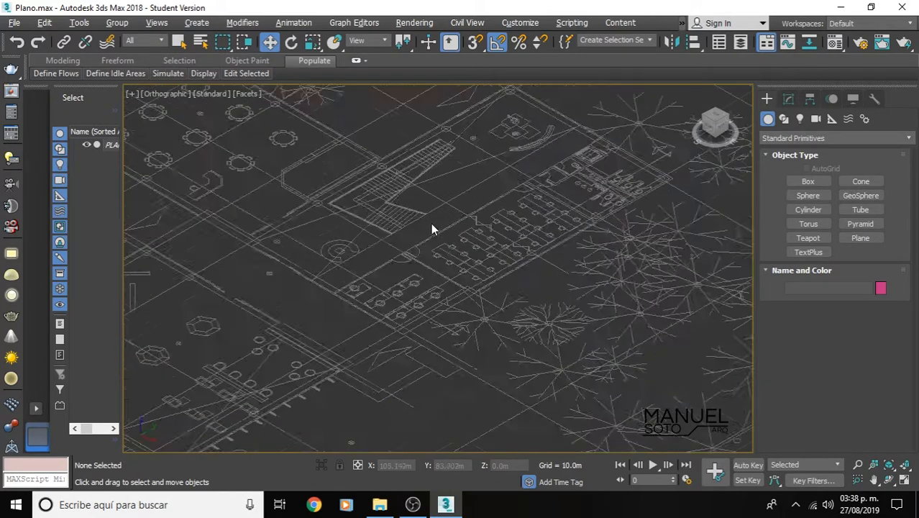
{"action": "middle_click_drag", "start_coordinate": [364, 241], "coordinate": [587, 267]}
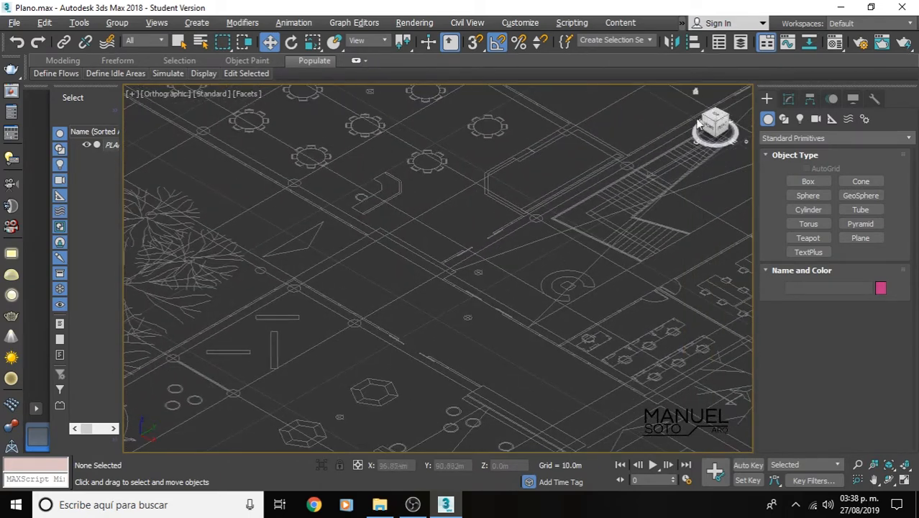
{"action": "left_click", "coordinate": [720, 120]}
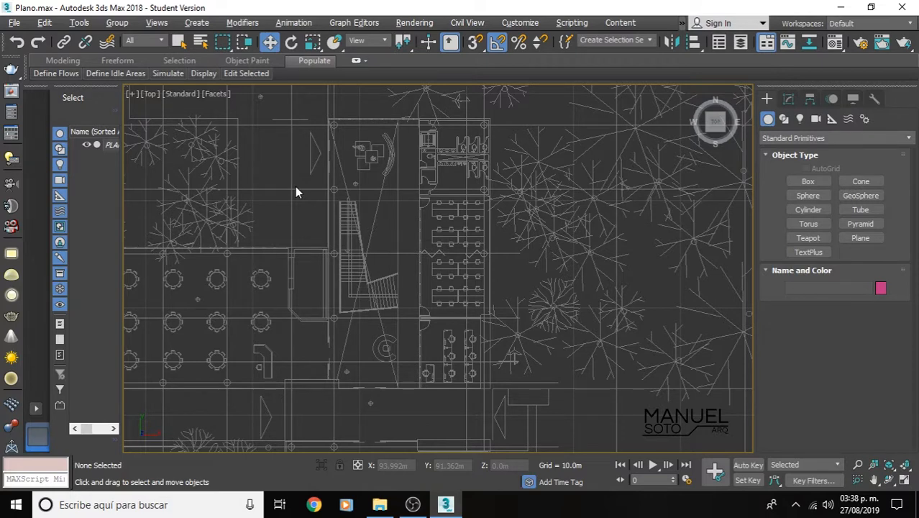
{"action": "left_click", "coordinate": [809, 182]}
{"action": "middle_click_drag", "start_coordinate": [500, 186], "coordinate": [385, 76]}
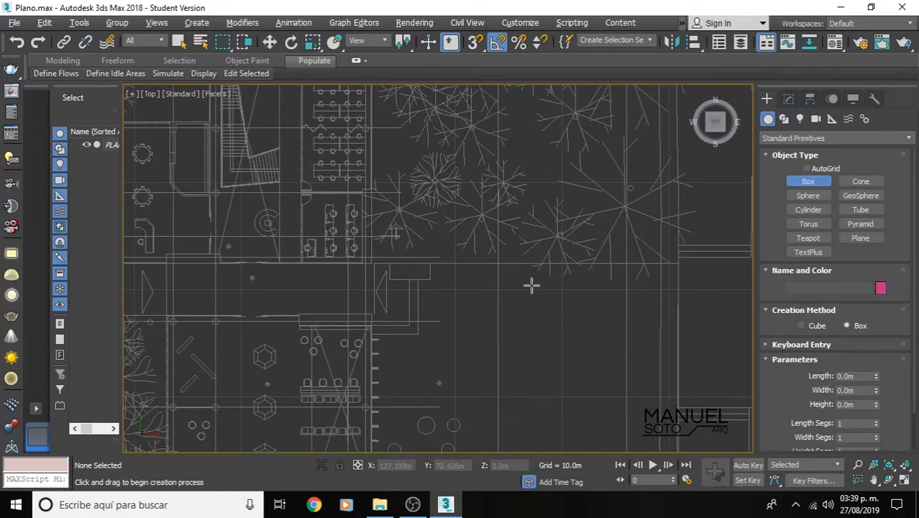
{"action": "scroll", "coordinate": [531, 285], "scroll_direction": "down", "scroll_amount": 4}
{"action": "scroll", "coordinate": [474, 260], "scroll_direction": "up", "scroll_amount": 7}
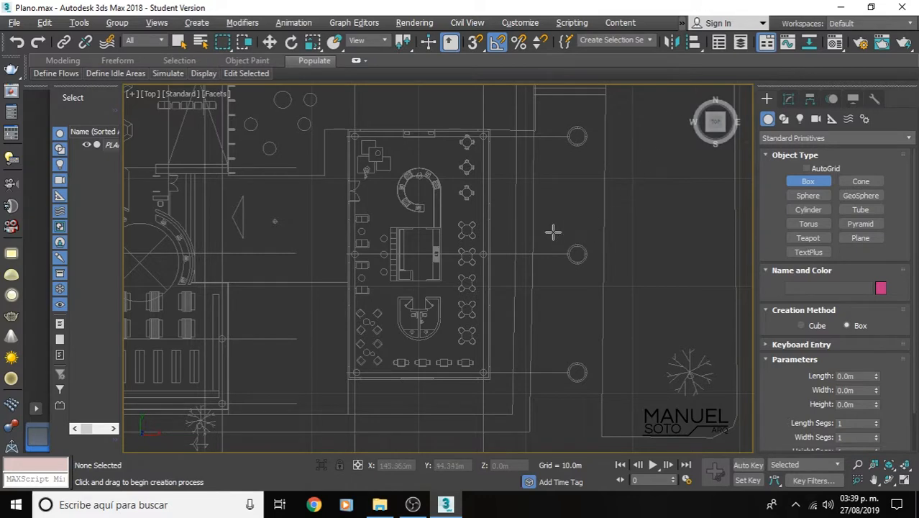
{"action": "middle_click_drag", "start_coordinate": [470, 226], "coordinate": [273, 256]}
{"action": "scroll", "coordinate": [277, 251], "scroll_direction": "down", "scroll_amount": 4}
{"action": "middle_click_drag", "start_coordinate": [381, 190], "coordinate": [339, 257]}
{"action": "scroll", "coordinate": [460, 219], "scroll_direction": "down", "scroll_amount": 2}
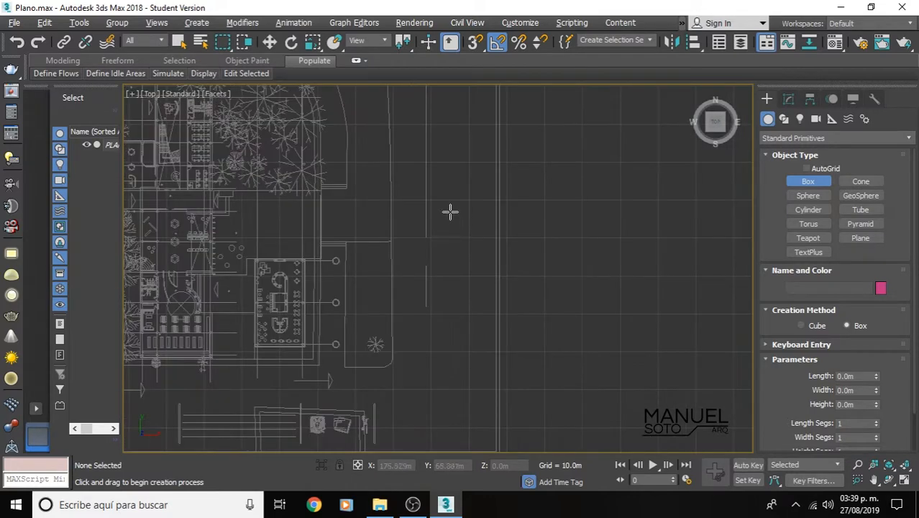
{"action": "scroll", "coordinate": [450, 212], "scroll_direction": "down", "scroll_amount": 1}
{"action": "middle_click_drag", "start_coordinate": [448, 216], "coordinate": [263, 235]}
{"action": "mouse_move", "coordinate": [333, 174]}
{"action": "middle_mouse_down"}
{"action": "mouse_move", "coordinate": [334, 194]}
{"action": "mouse_move", "coordinate": [332, 183]}
{"action": "middle_mouse_up"}
{"action": "scroll", "coordinate": [334, 193], "scroll_direction": "up", "scroll_amount": 3}
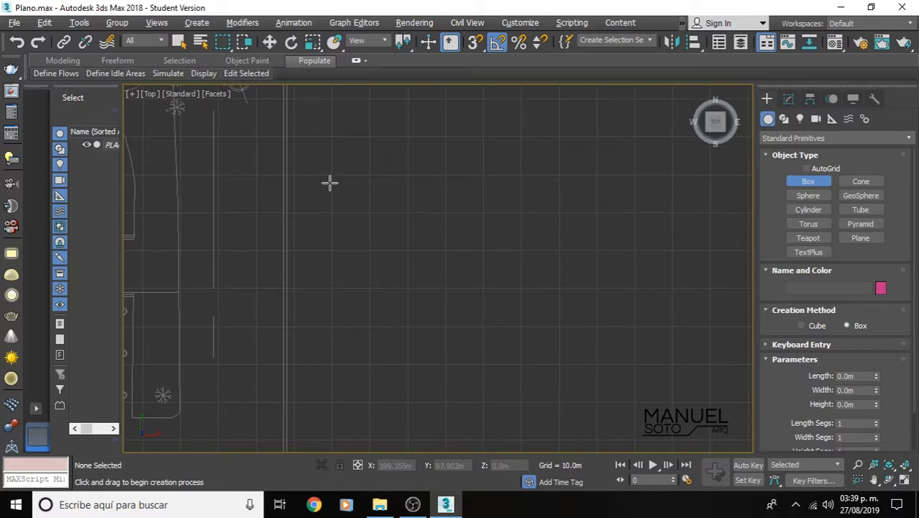
{"action": "left_click_drag", "start_coordinate": [335, 129], "coordinate": [571, 239]}
{"action": "left_click", "coordinate": [570, 228]}
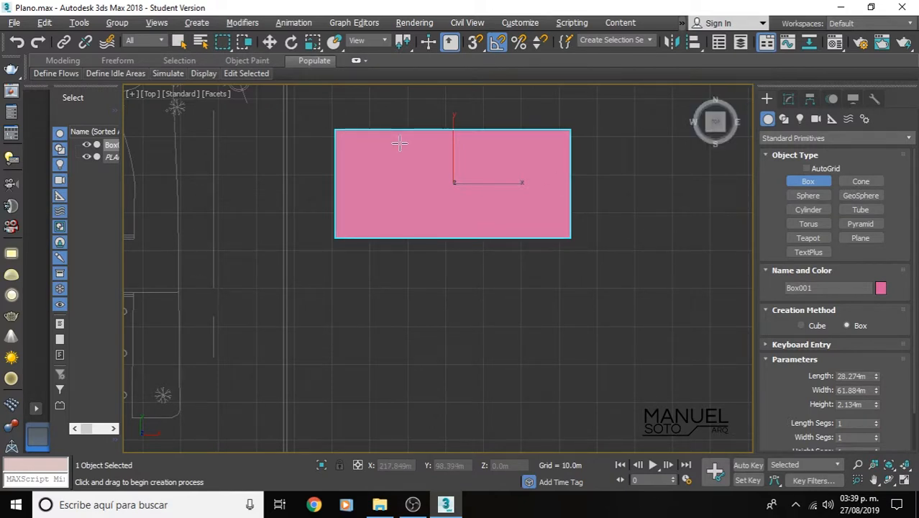
Set the box's height to 0.2 m to make it a thin slab.
{"action": "left_click", "coordinate": [850, 405]}
{"action": "type", "text": "0.2"}
{"action": "key", "text": "Return"}
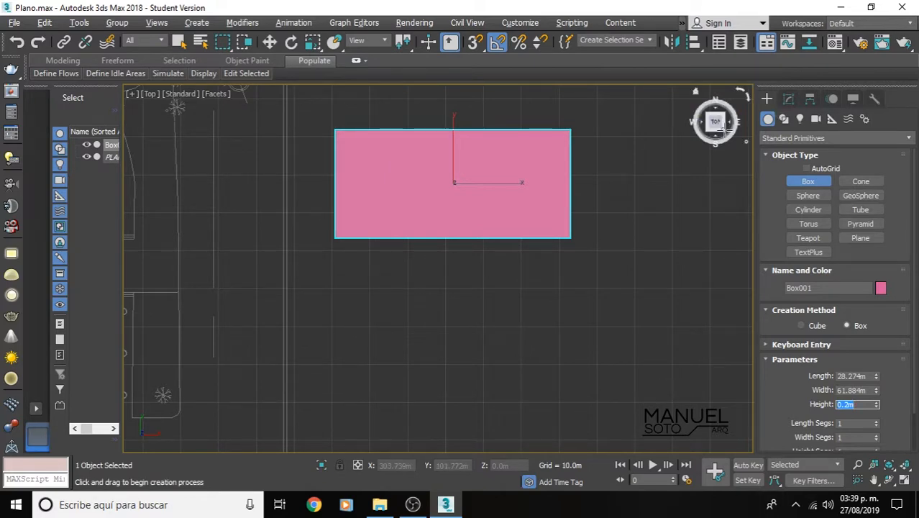
Examine the thin slab and its edges from an angled orthographic view.
{"action": "left_click_drag", "start_coordinate": [719, 132], "coordinate": [426, 244]}
{"action": "scroll", "coordinate": [425, 245], "scroll_direction": "up", "scroll_amount": 3}
{"action": "middle_click_drag", "start_coordinate": [361, 300], "coordinate": [402, 267]}
{"action": "scroll", "coordinate": [433, 229], "scroll_direction": "down", "scroll_amount": 3}
{"action": "middle_click_drag", "start_coordinate": [445, 246], "coordinate": [522, 211]}
{"action": "scroll", "coordinate": [522, 212], "scroll_direction": "up", "scroll_amount": 3}
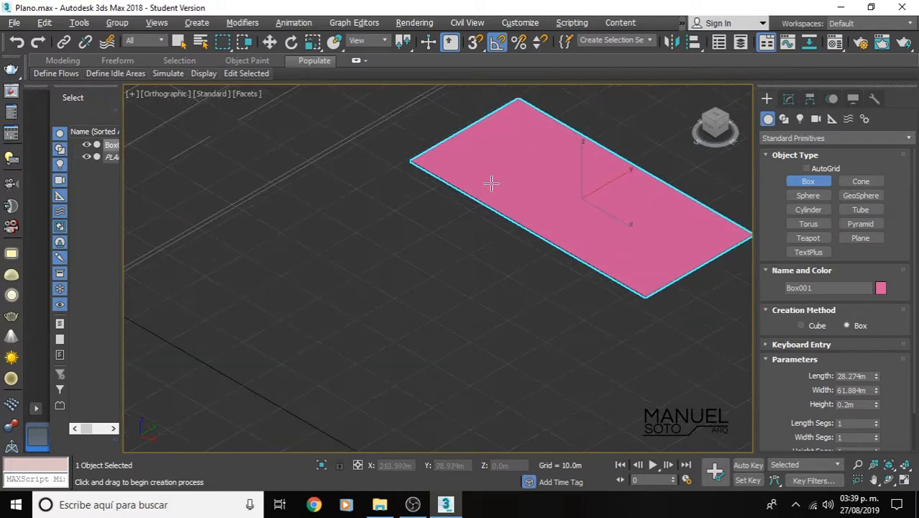
{"action": "middle_click_drag", "start_coordinate": [493, 180], "coordinate": [421, 226]}
{"action": "scroll", "coordinate": [421, 226], "scroll_direction": "down", "scroll_amount": 2}
{"action": "middle_click_drag", "start_coordinate": [382, 176], "coordinate": [305, 210]}
{"action": "scroll", "coordinate": [312, 228], "scroll_direction": "up", "scroll_amount": 3}
{"action": "scroll", "coordinate": [288, 202], "scroll_direction": "down", "scroll_amount": 4}
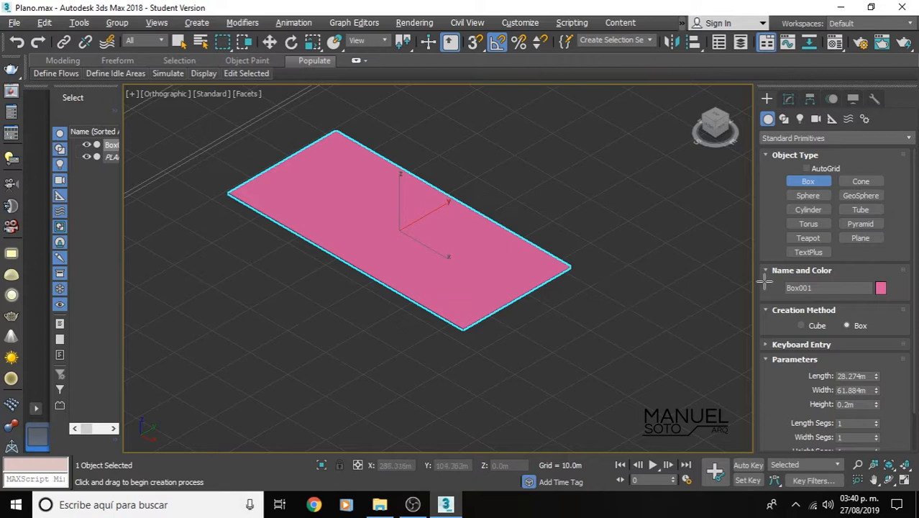
Try to duplicate the slab as a single copy along the Y axis.
{"action": "left_click", "coordinate": [269, 41]}
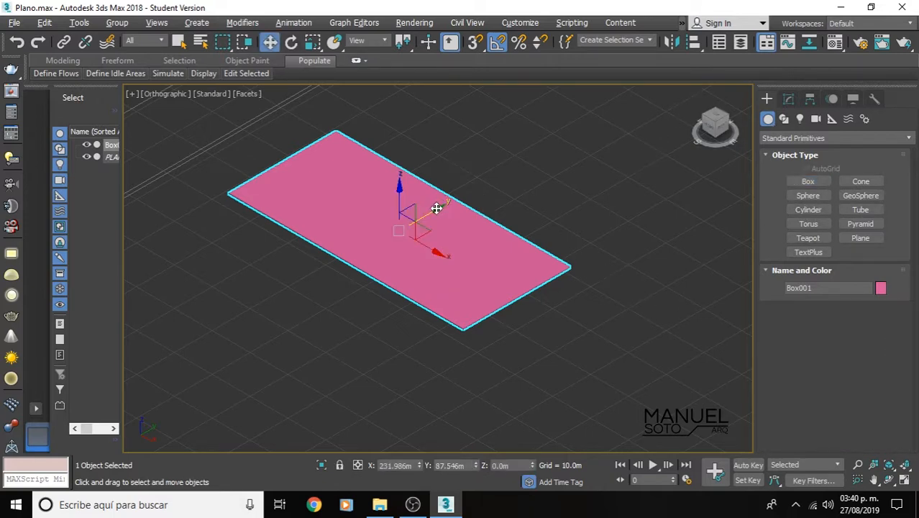
{"action": "mouse_move", "coordinate": [437, 208]}
{"action": "left_mouse_down", "text": "shift"}
{"action": "mouse_move", "coordinate": [318, 273]}
{"action": "mouse_move", "coordinate": [257, 321]}
{"action": "left_mouse_up", "text": "shift"}
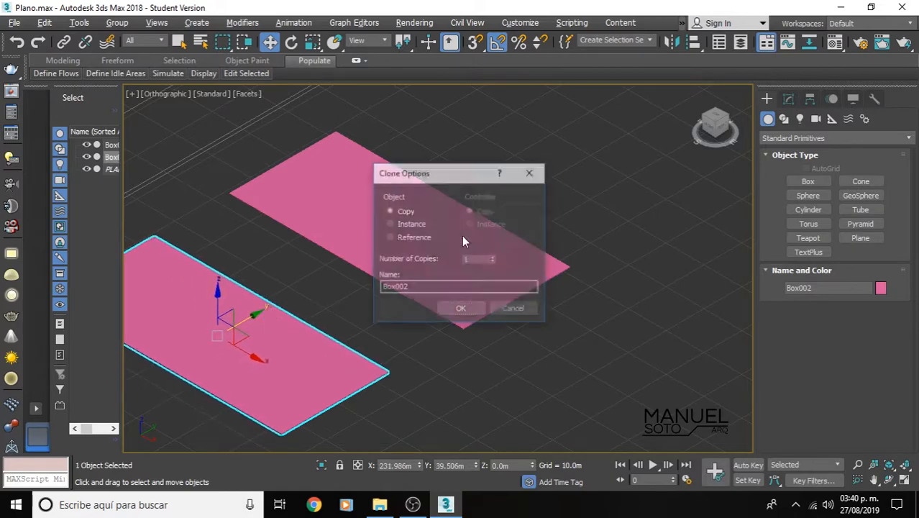
{"action": "left_click", "coordinate": [463, 309]}
{"action": "scroll", "coordinate": [554, 150], "scroll_direction": "down", "scroll_amount": 5}
{"action": "left_click", "coordinate": [523, 215]}
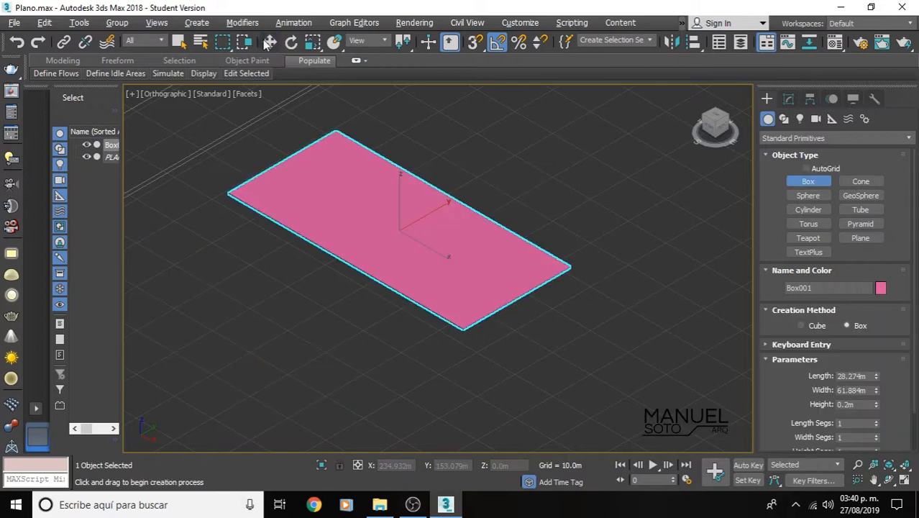
Clone the slab along the Y axis to about 39.506 m as one independent copy.
{"action": "left_click", "coordinate": [269, 42]}
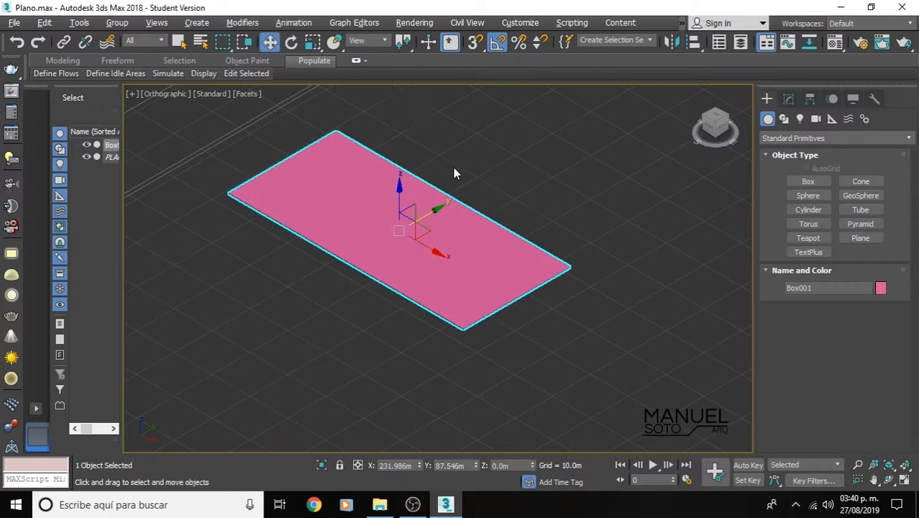
{"action": "mouse_move", "coordinate": [437, 209]}
{"action": "left_mouse_down", "text": "shift"}
{"action": "mouse_move", "coordinate": [236, 324]}
{"action": "mouse_move", "coordinate": [262, 317]}
{"action": "left_mouse_up", "text": "shift"}
{"action": "left_click", "coordinate": [461, 310]}
{"action": "scroll", "coordinate": [549, 169], "scroll_direction": "down", "scroll_amount": 3}
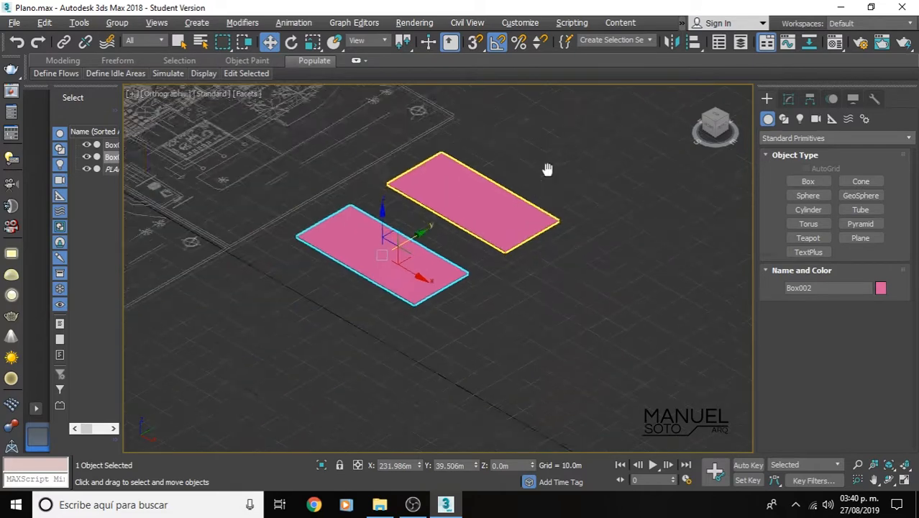
Convert the original slab to an Editable Poly.
{"action": "left_click", "coordinate": [548, 171]}
{"action": "scroll", "coordinate": [523, 214], "scroll_direction": "up", "scroll_amount": 5}
{"action": "scroll", "coordinate": [438, 168], "scroll_direction": "down", "scroll_amount": 3}
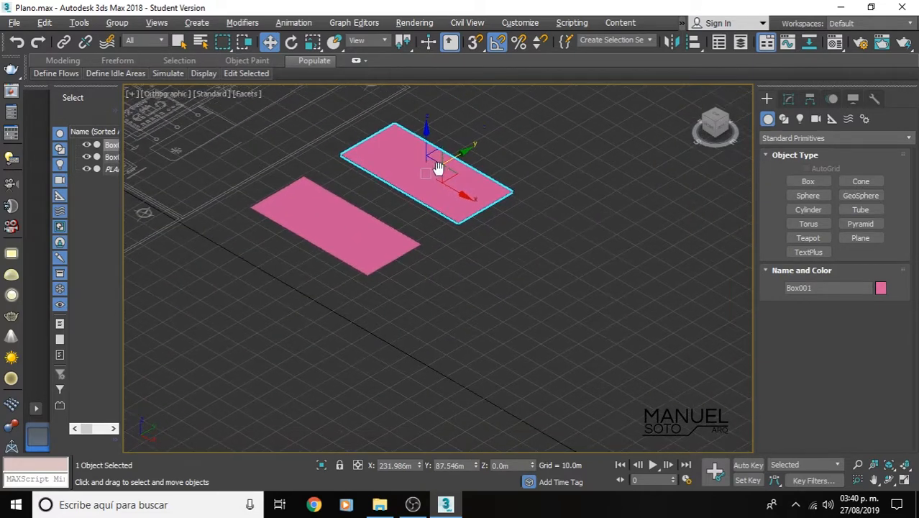
{"action": "scroll", "coordinate": [447, 214], "scroll_direction": "up", "scroll_amount": 3}
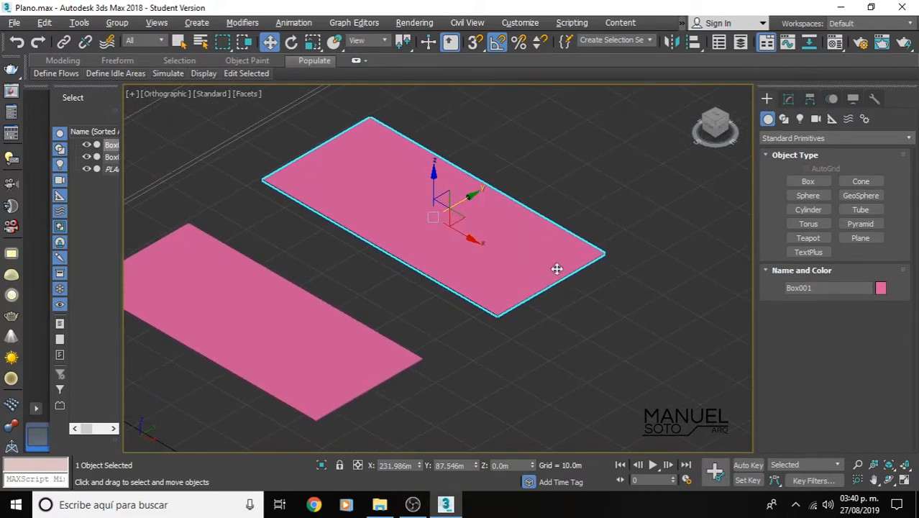
{"action": "right_click", "coordinate": [510, 232]}
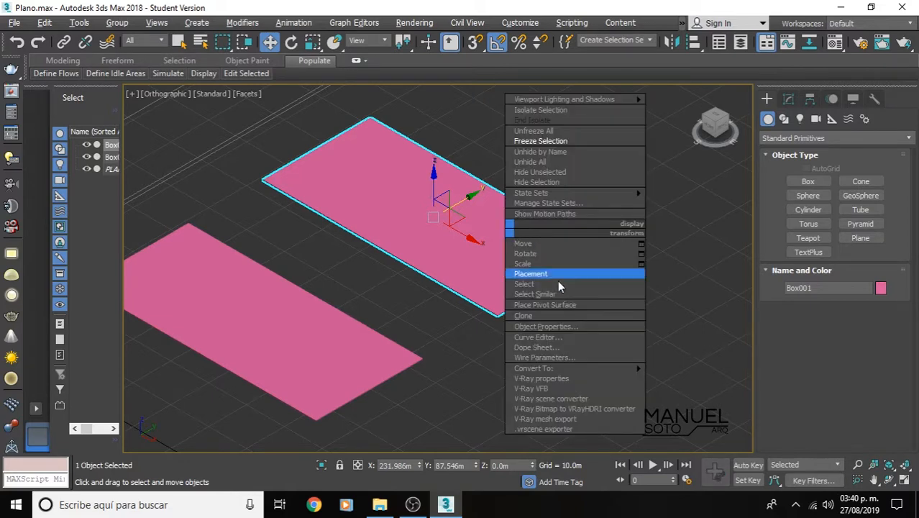
{"action": "mouse_move", "coordinate": [585, 371]}
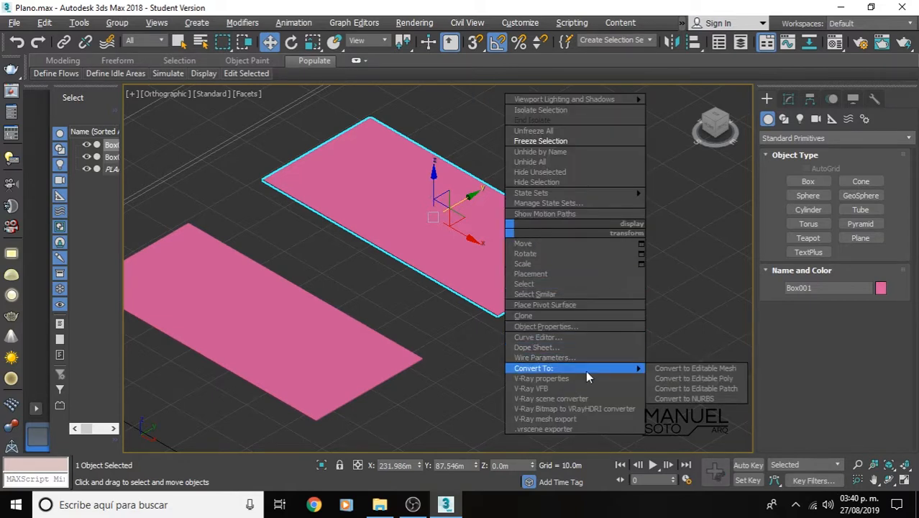
{"action": "left_click", "coordinate": [677, 379]}
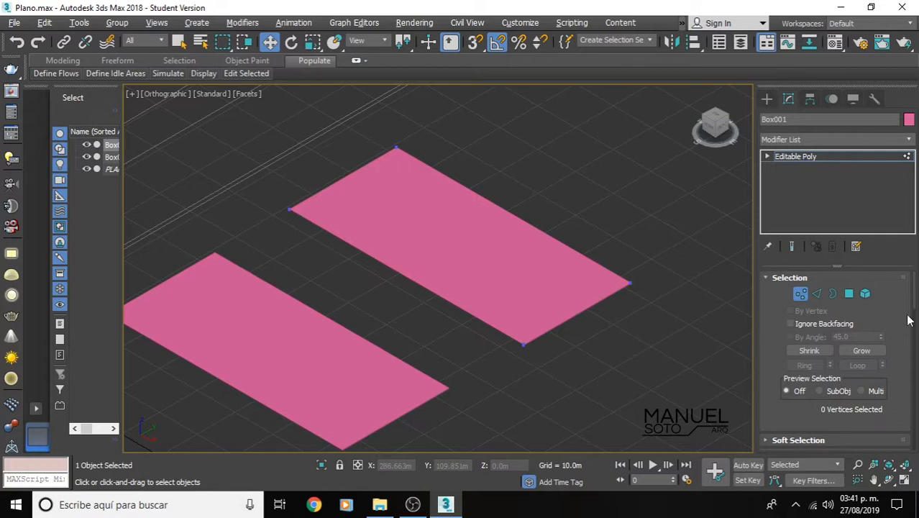
{"action": "scroll", "coordinate": [905, 295], "scroll_direction": "down", "scroll_amount": 5}
{"action": "scroll", "coordinate": [903, 310], "scroll_direction": "down", "scroll_amount": 4}
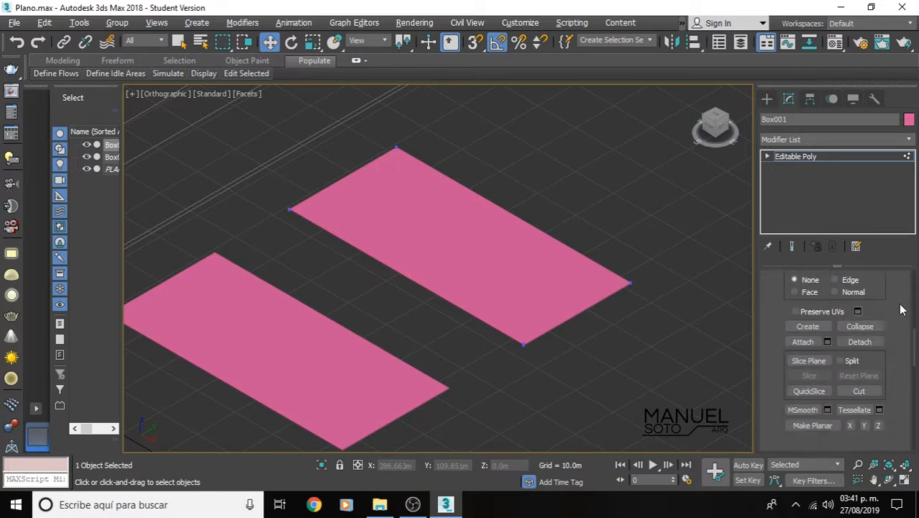
{"action": "scroll", "coordinate": [888, 317], "scroll_direction": "up", "scroll_amount": 3}
{"action": "scroll", "coordinate": [886, 318], "scroll_direction": "up", "scroll_amount": 5}
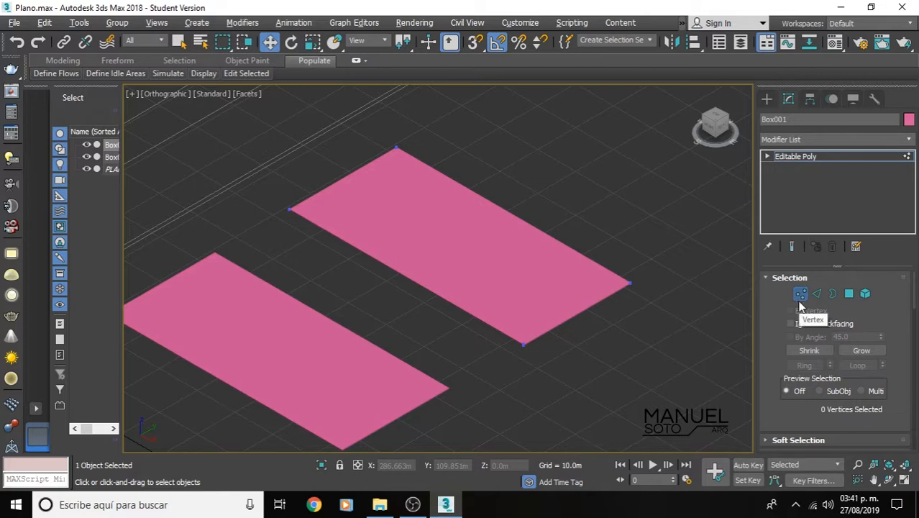
Select the two stacked vertices at the slab's near corner and move them along the X axis to about X 231.715 m.
{"action": "scroll", "coordinate": [518, 352], "scroll_direction": "up", "scroll_amount": 5}
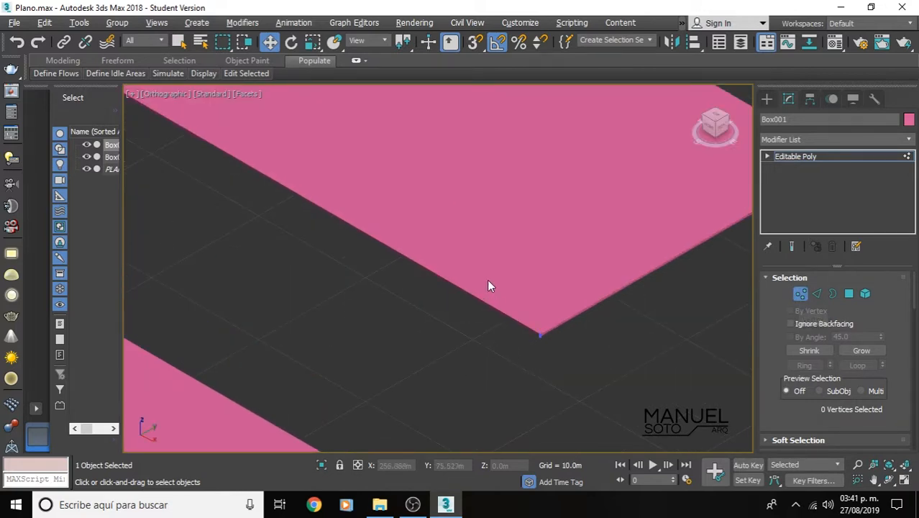
{"action": "left_click_drag", "start_coordinate": [560, 349], "coordinate": [645, 387]}
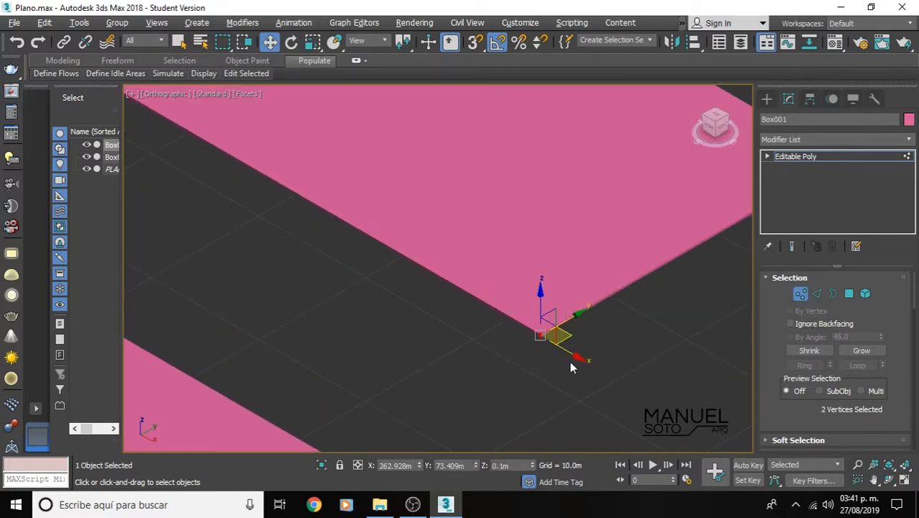
{"action": "middle_click_drag", "start_coordinate": [570, 361], "coordinate": [451, 261], "text": "alt"}
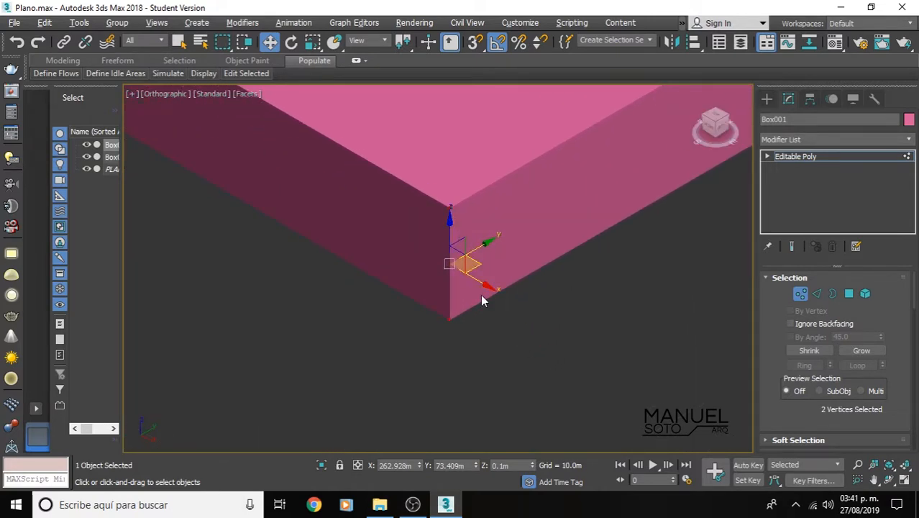
{"action": "middle_click_drag", "start_coordinate": [467, 340], "coordinate": [474, 357]}
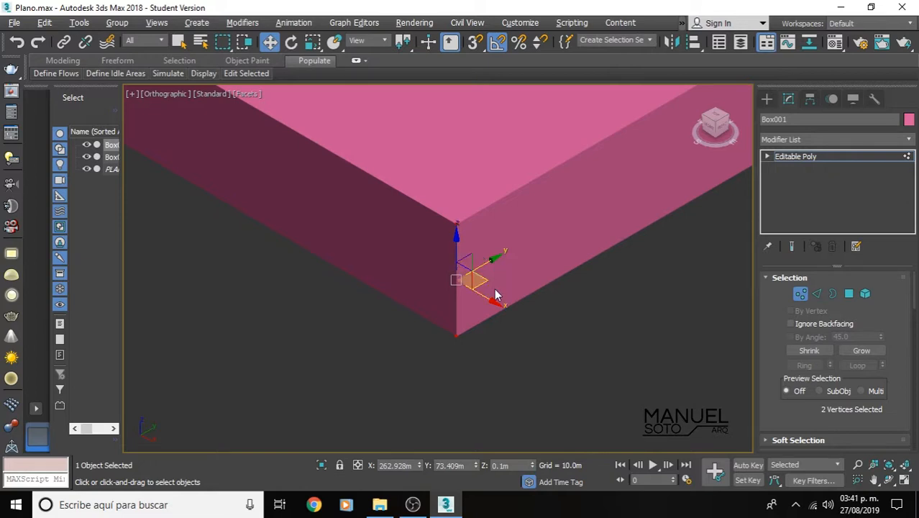
{"action": "mouse_move", "coordinate": [495, 295]}
{"action": "middle_mouse_down", "text": "alt"}
{"action": "mouse_move", "coordinate": [491, 285]}
{"action": "mouse_move", "coordinate": [506, 292]}
{"action": "middle_mouse_up", "text": "alt"}
{"action": "left_click_drag", "start_coordinate": [529, 303], "coordinate": [245, 199]}
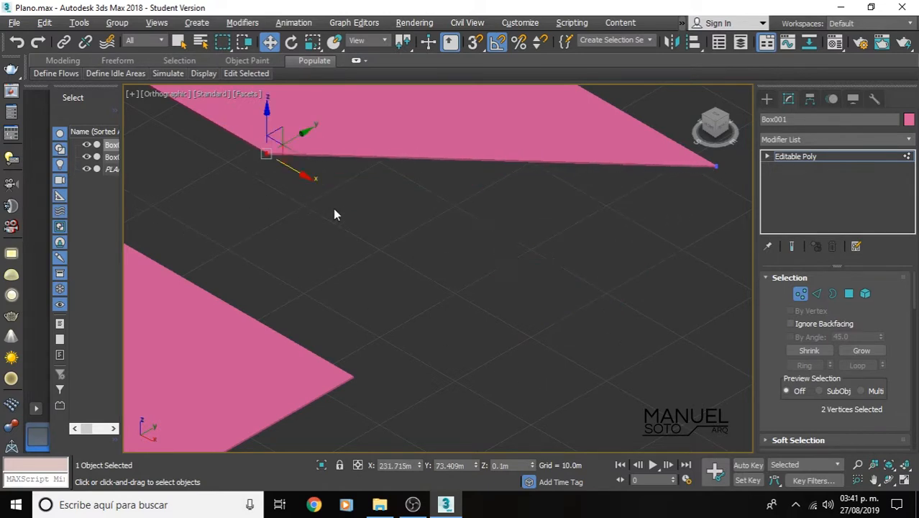
Raise the two selected corner vertices along the Z axis to about 7.951 m.
{"action": "scroll", "coordinate": [333, 207], "scroll_direction": "down", "scroll_amount": 3}
{"action": "middle_click_drag", "start_coordinate": [407, 222], "coordinate": [425, 275]}
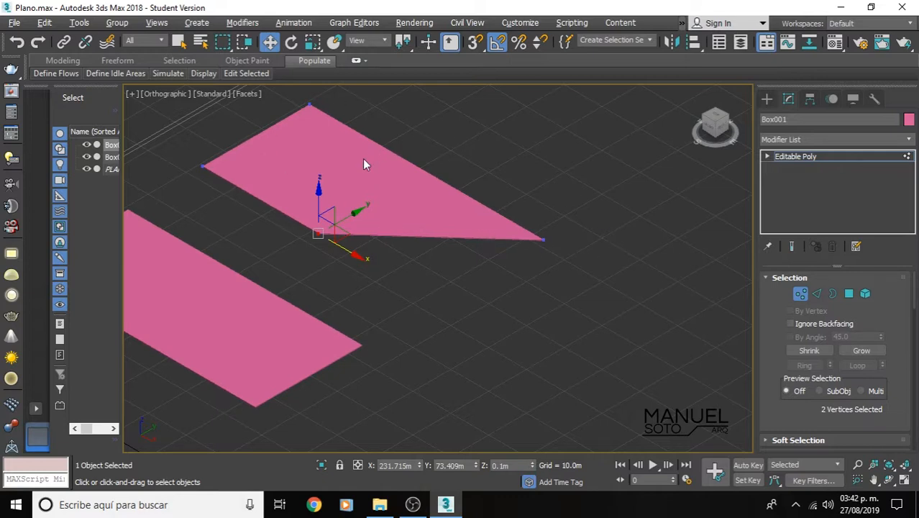
{"action": "left_click_drag", "start_coordinate": [319, 193], "coordinate": [341, 147]}
{"action": "scroll", "coordinate": [346, 150], "scroll_direction": "down", "scroll_amount": 3}
{"action": "mouse_move", "coordinate": [540, 136]}
{"action": "middle_mouse_down", "text": "alt"}
{"action": "mouse_move", "coordinate": [508, 166]}
{"action": "mouse_move", "coordinate": [539, 143]}
{"action": "middle_mouse_up", "text": "alt"}
{"action": "scroll", "coordinate": [380, 236], "scroll_direction": "up", "scroll_amount": 5}
{"action": "middle_click_drag", "start_coordinate": [408, 226], "coordinate": [419, 278]}
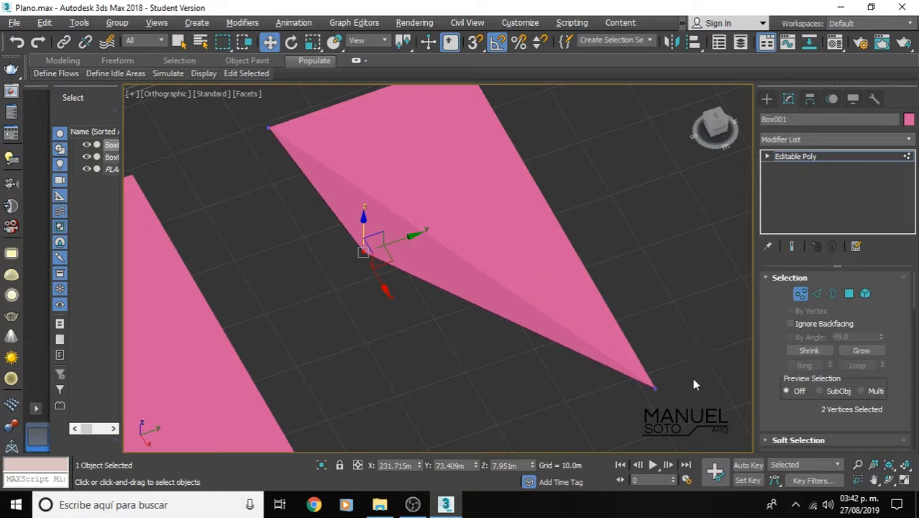
Switch the poly to Edge level and select the top edge facing the cloned slab that runs to the raised corner.
{"action": "scroll", "coordinate": [484, 145], "scroll_direction": "down", "scroll_amount": 3}
{"action": "middle_click_drag", "start_coordinate": [490, 148], "coordinate": [512, 128]}
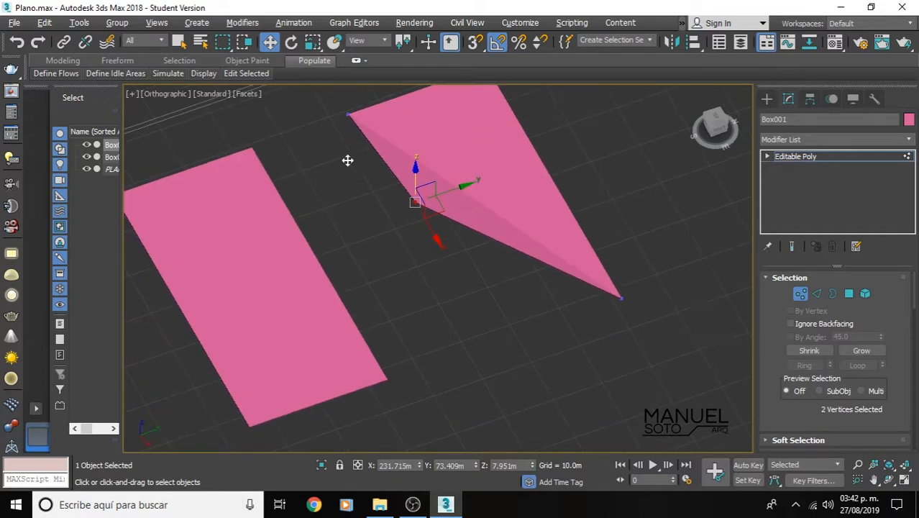
{"action": "middle_click_drag", "start_coordinate": [498, 309], "coordinate": [447, 329]}
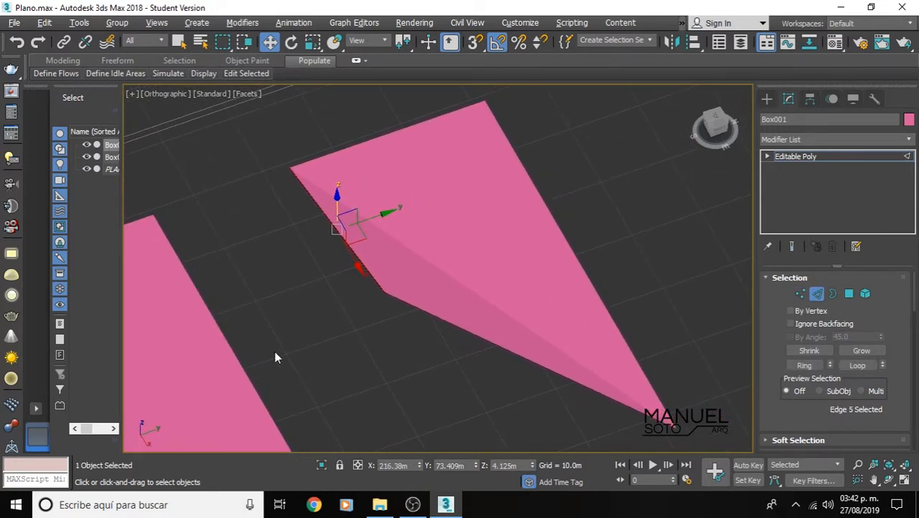
{"action": "scroll", "coordinate": [461, 230], "scroll_direction": "up", "scroll_amount": 2}
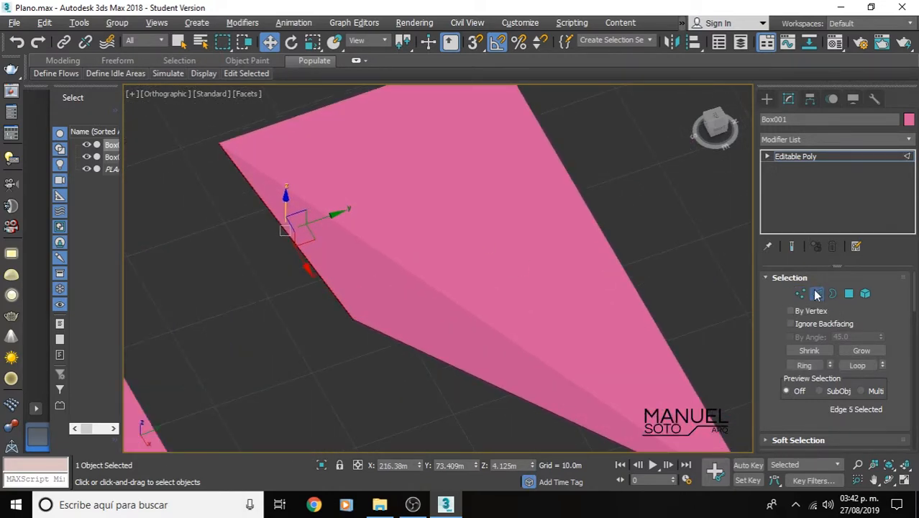
Examine the selected top edge and the neighbouring slab edges up close.
{"action": "middle_click_drag", "start_coordinate": [283, 259], "coordinate": [455, 282]}
{"action": "scroll", "coordinate": [418, 224], "scroll_direction": "up", "scroll_amount": 4}
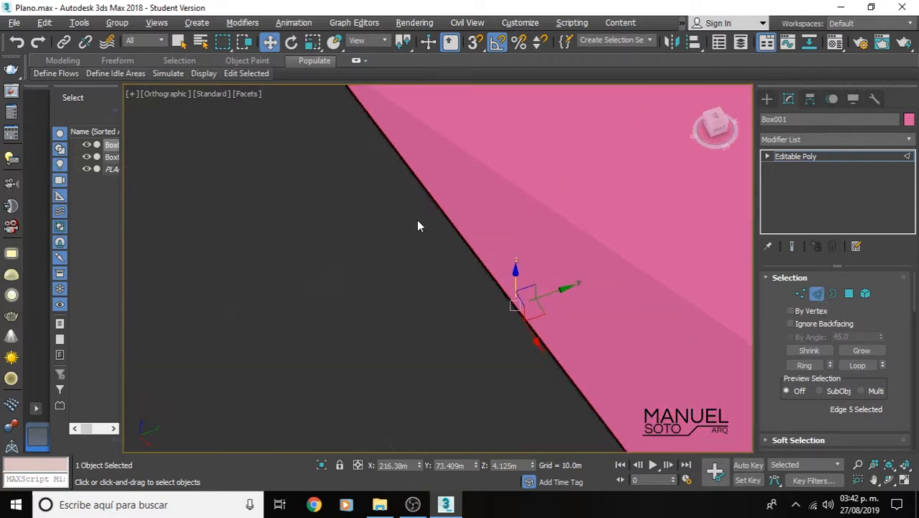
{"action": "scroll", "coordinate": [440, 199], "scroll_direction": "down", "scroll_amount": 2}
{"action": "middle_click_drag", "start_coordinate": [402, 198], "coordinate": [225, 270]}
{"action": "scroll", "coordinate": [274, 223], "scroll_direction": "down", "scroll_amount": 3}
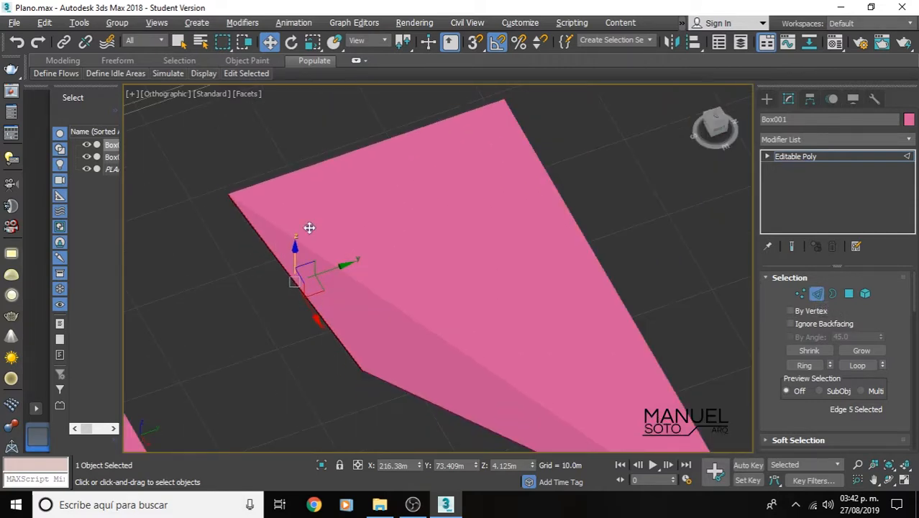
{"action": "middle_click_drag", "start_coordinate": [310, 228], "coordinate": [307, 193]}
{"action": "scroll", "coordinate": [374, 118], "scroll_direction": "up", "scroll_amount": 1}
{"action": "scroll", "coordinate": [375, 118], "scroll_direction": "up", "scroll_amount": 1}
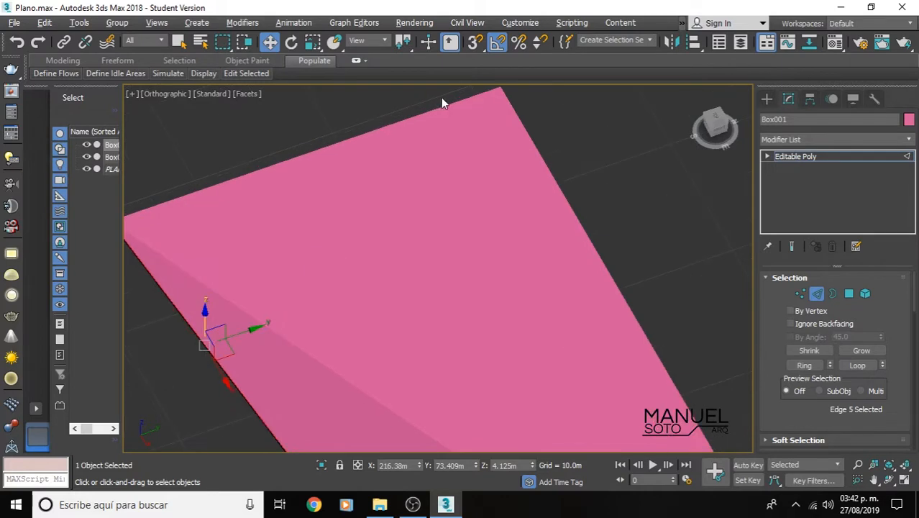
{"action": "middle_click_drag", "start_coordinate": [219, 226], "coordinate": [269, 265]}
{"action": "scroll", "coordinate": [263, 211], "scroll_direction": "down", "scroll_amount": 3}
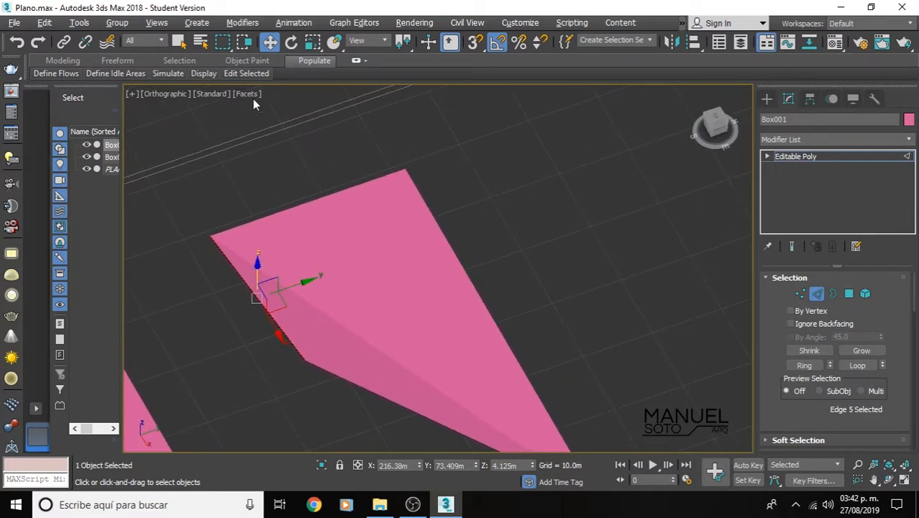
Set the viewport shading to Wireframe and inspect the selected edge and the slab's outline.
{"action": "left_click", "coordinate": [251, 95]}
{"action": "left_click", "coordinate": [331, 215]}
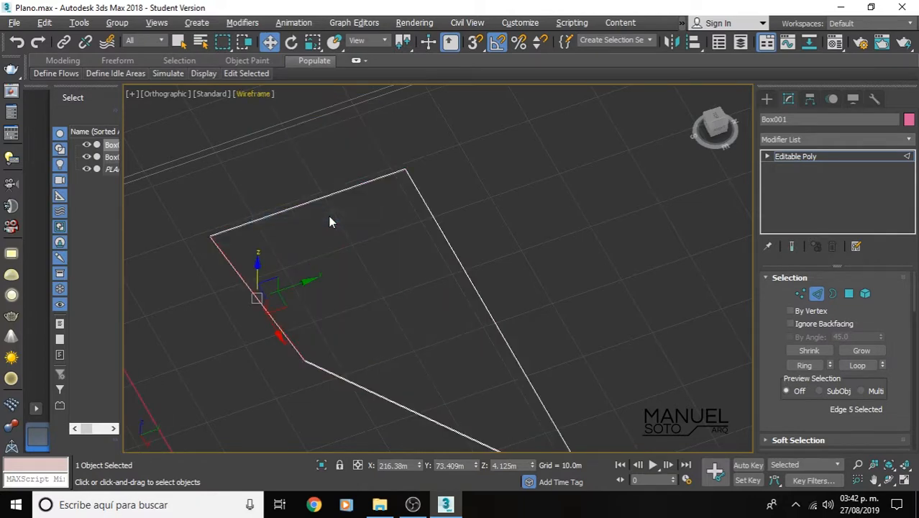
{"action": "scroll", "coordinate": [330, 217], "scroll_direction": "down", "scroll_amount": 3}
{"action": "middle_click_drag", "start_coordinate": [331, 218], "coordinate": [389, 186]}
{"action": "scroll", "coordinate": [335, 188], "scroll_direction": "up", "scroll_amount": 6}
{"action": "scroll", "coordinate": [306, 194], "scroll_direction": "up", "scroll_amount": 3}
{"action": "scroll", "coordinate": [305, 194], "scroll_direction": "down", "scroll_amount": 2}
{"action": "middle_click_drag", "start_coordinate": [305, 200], "coordinate": [365, 163]}
{"action": "scroll", "coordinate": [387, 187], "scroll_direction": "down", "scroll_amount": 4}
{"action": "middle_click_drag", "start_coordinate": [397, 213], "coordinate": [396, 146]}
{"action": "scroll", "coordinate": [395, 146], "scroll_direction": "up", "scroll_amount": 5}
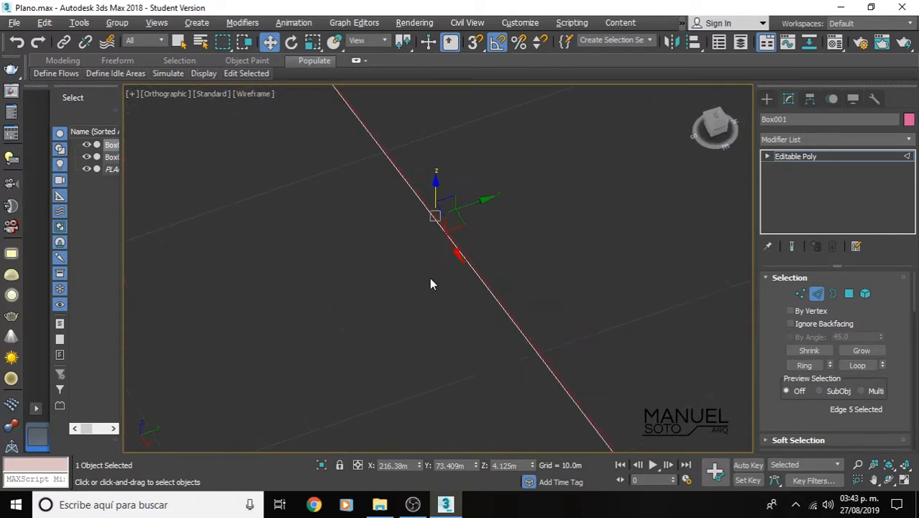
Clear the edge selection and reselect the same top edge in the wireframe display.
{"action": "left_click", "coordinate": [430, 284]}
{"action": "scroll", "coordinate": [332, 133], "scroll_direction": "down", "scroll_amount": 3}
{"action": "scroll", "coordinate": [367, 182], "scroll_direction": "up", "scroll_amount": 5}
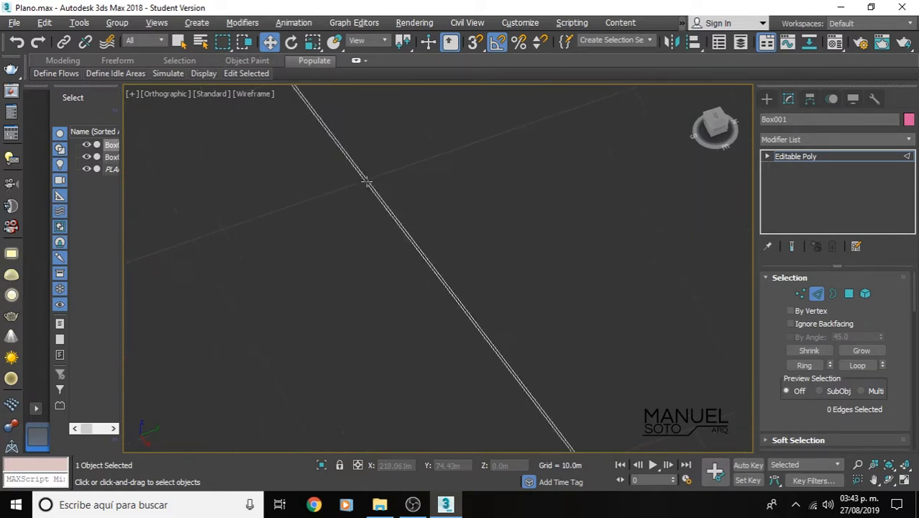
{"action": "scroll", "coordinate": [367, 182], "scroll_direction": "up", "scroll_amount": 2}
{"action": "left_click", "coordinate": [373, 178]}
{"action": "scroll", "coordinate": [357, 254], "scroll_direction": "down", "scroll_amount": 4}
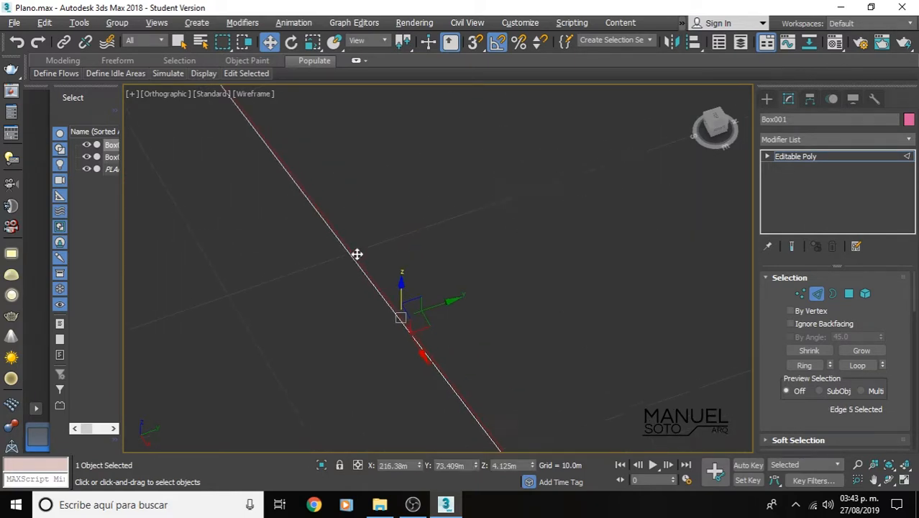
{"action": "middle_click_drag", "start_coordinate": [363, 232], "coordinate": [132, 159]}
{"action": "scroll", "coordinate": [252, 208], "scroll_direction": "down", "scroll_amount": 2}
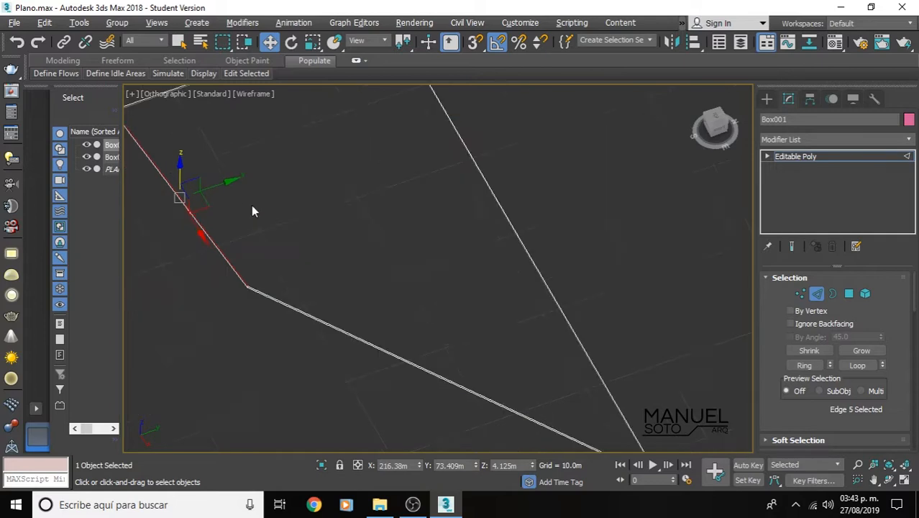
{"action": "scroll", "coordinate": [427, 227], "scroll_direction": "down", "scroll_amount": 2}
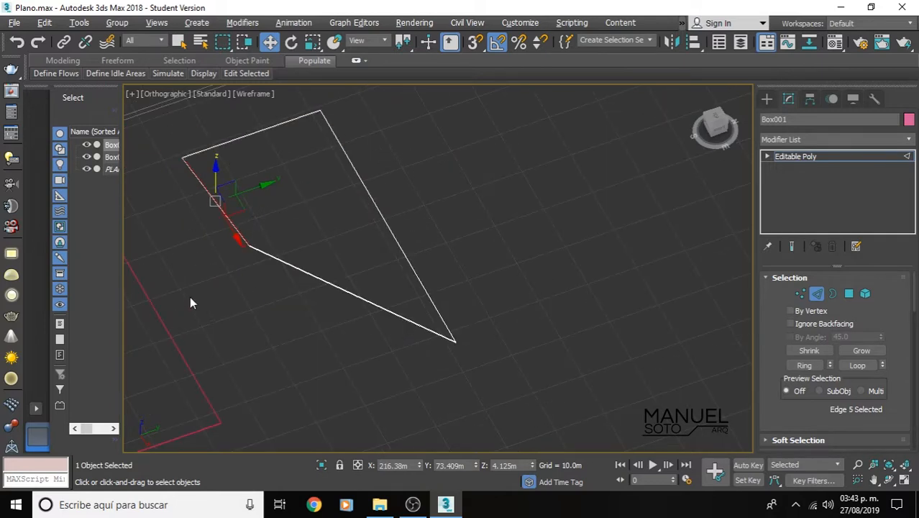
Return the viewport shading to Facets and raise the selected top edge along Z to about 11.32 m.
{"action": "key", "text": "z"}
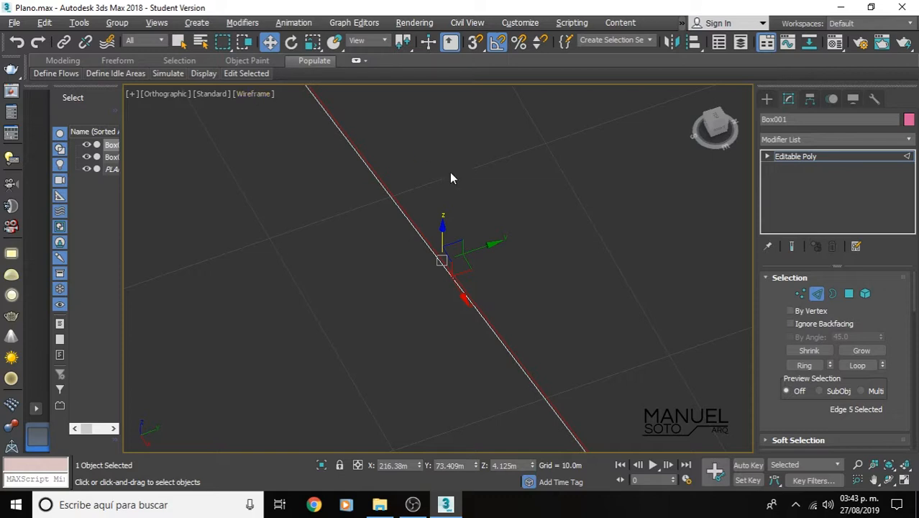
{"action": "left_click", "coordinate": [260, 98]}
{"action": "left_click", "coordinate": [283, 121]}
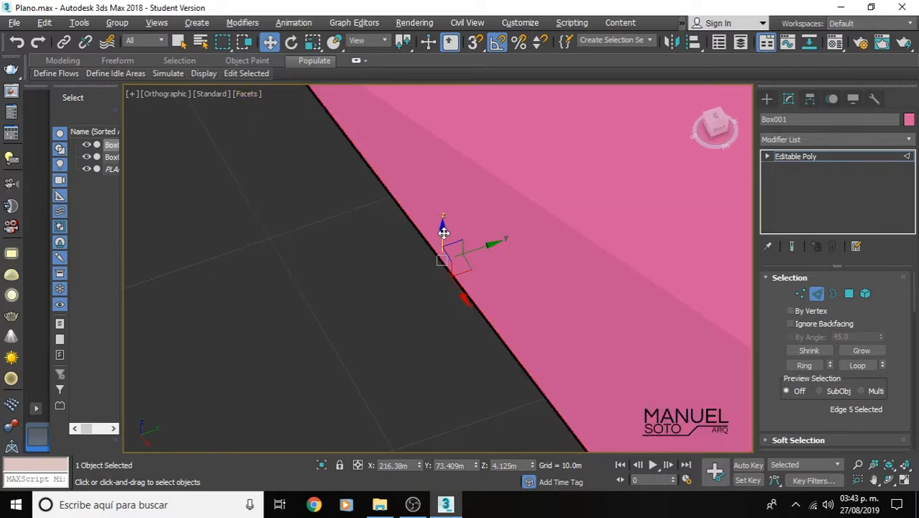
{"action": "left_click_drag", "start_coordinate": [444, 233], "coordinate": [442, 92]}
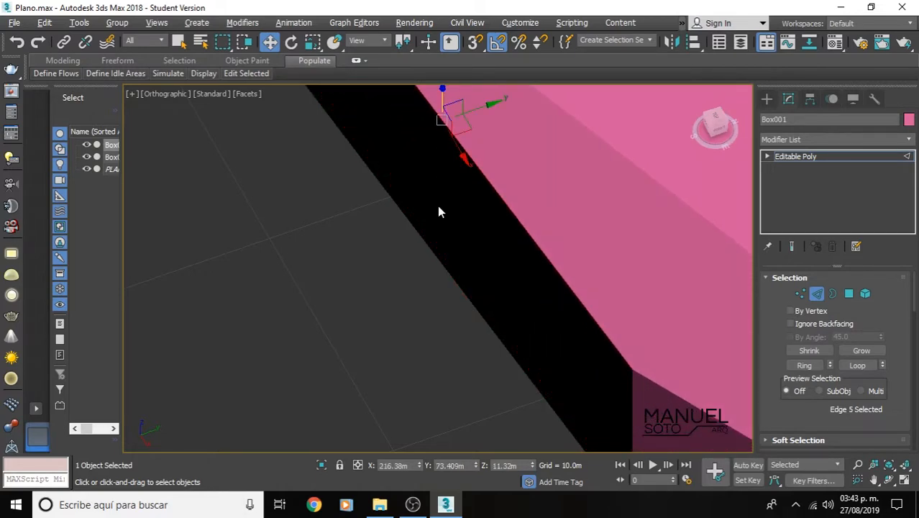
Examine the slab's raised edge and sloping faces from lower viewing angles, comparing them with the flat cloned slab.
{"action": "scroll", "coordinate": [440, 211], "scroll_direction": "down", "scroll_amount": 7}
{"action": "left_click_drag", "start_coordinate": [729, 124], "coordinate": [722, 133]}
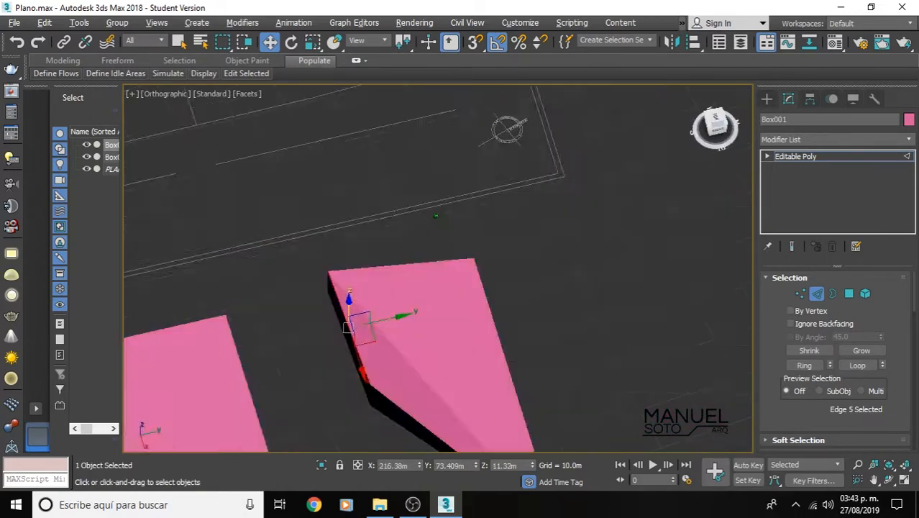
{"action": "mouse_move", "coordinate": [435, 215]}
{"action": "middle_mouse_down", "text": "alt"}
{"action": "mouse_move", "coordinate": [402, 205]}
{"action": "mouse_move", "coordinate": [433, 219]}
{"action": "middle_mouse_up", "text": "alt"}
{"action": "scroll", "coordinate": [496, 234], "scroll_direction": "down", "scroll_amount": 4}
{"action": "middle_click_drag", "start_coordinate": [497, 234], "coordinate": [554, 288]}
{"action": "scroll", "coordinate": [446, 184], "scroll_direction": "up", "scroll_amount": 4}
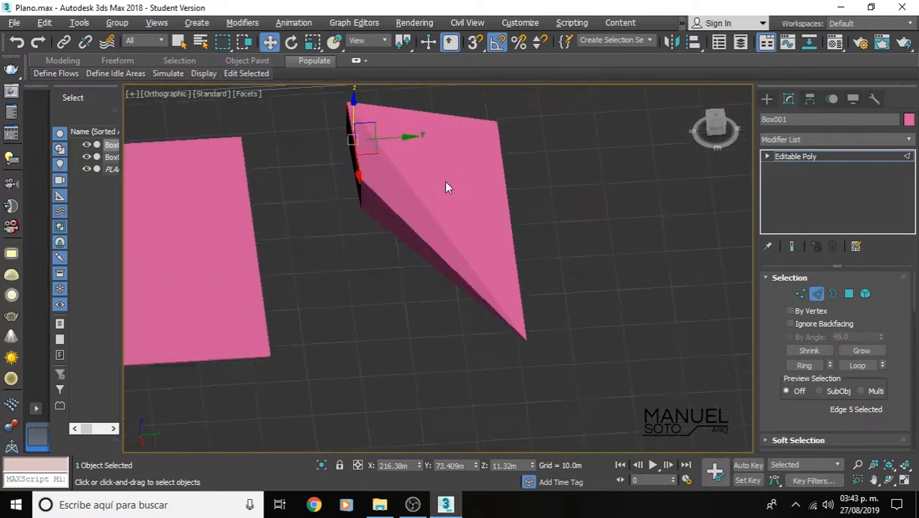
{"action": "scroll", "coordinate": [446, 187], "scroll_direction": "up", "scroll_amount": 2}
{"action": "left_click_drag", "start_coordinate": [715, 129], "coordinate": [715, 115]}
{"action": "scroll", "coordinate": [461, 184], "scroll_direction": "down", "scroll_amount": 4}
{"action": "middle_click_drag", "start_coordinate": [462, 189], "coordinate": [501, 464]}
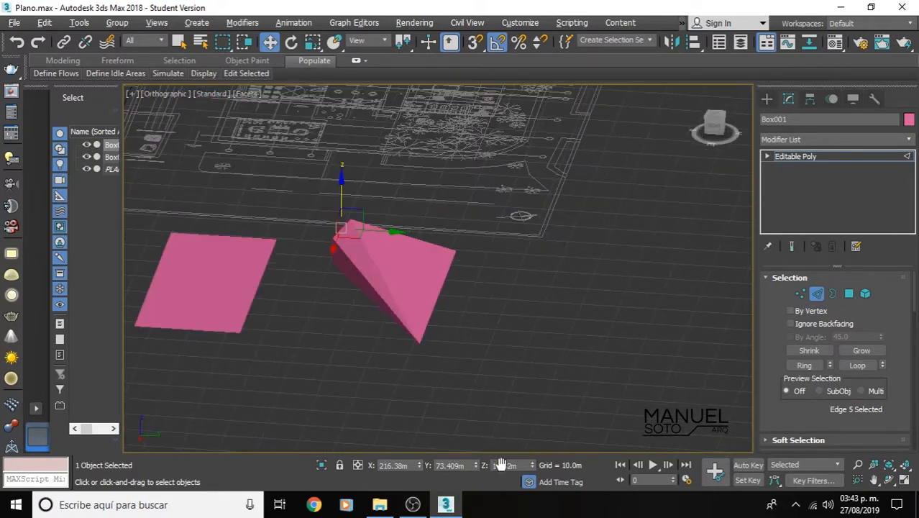
{"action": "scroll", "coordinate": [337, 231], "scroll_direction": "down", "scroll_amount": 2}
{"action": "scroll", "coordinate": [337, 230], "scroll_direction": "up", "scroll_amount": 4}
{"action": "scroll", "coordinate": [496, 176], "scroll_direction": "up", "scroll_amount": 2}
{"action": "scroll", "coordinate": [421, 167], "scroll_direction": "up", "scroll_amount": 2}
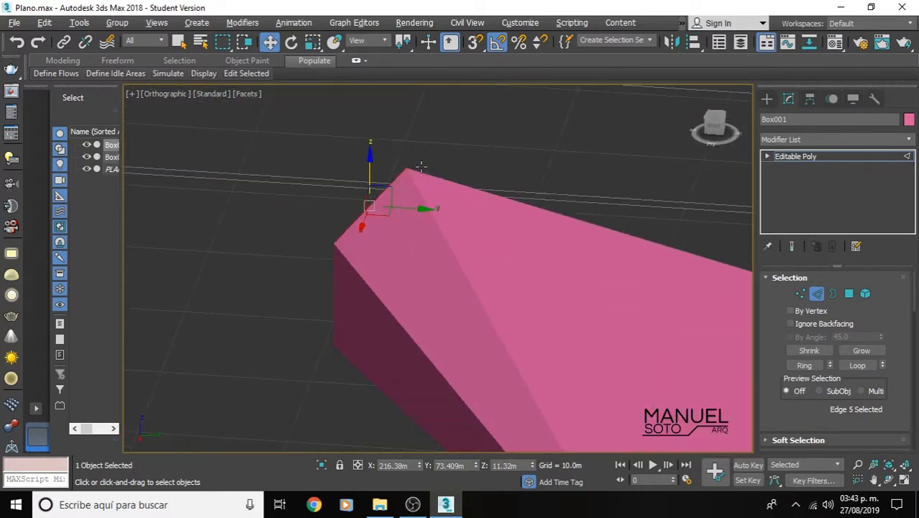
{"action": "scroll", "coordinate": [425, 162], "scroll_direction": "down", "scroll_amount": 4}
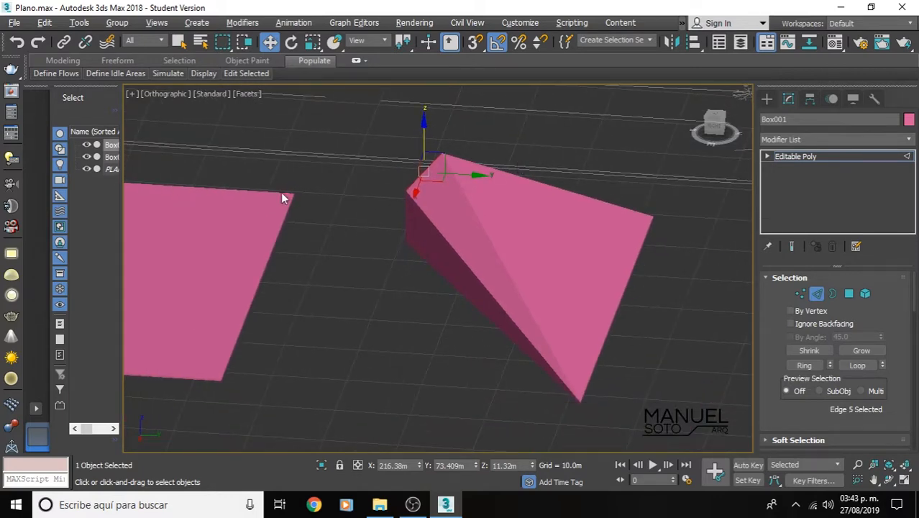
{"action": "middle_click_drag", "start_coordinate": [255, 187], "coordinate": [488, 195]}
{"action": "middle_click_drag", "start_coordinate": [314, 211], "coordinate": [18, 247]}
{"action": "scroll", "coordinate": [381, 232], "scroll_direction": "up", "scroll_amount": 3}
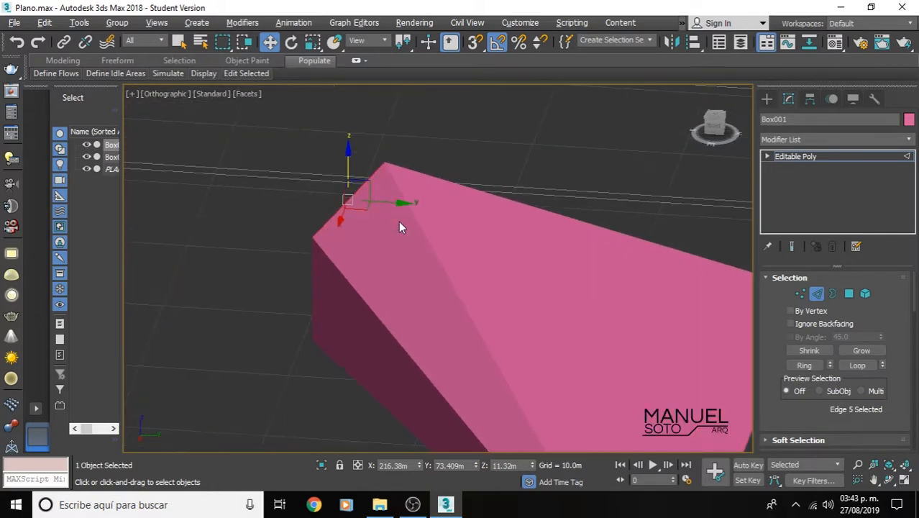
Add the adjoining slanted top edge to the selection and raise both edges along Z to about 19.685 m.
{"action": "scroll", "coordinate": [400, 227], "scroll_direction": "down", "scroll_amount": 4}
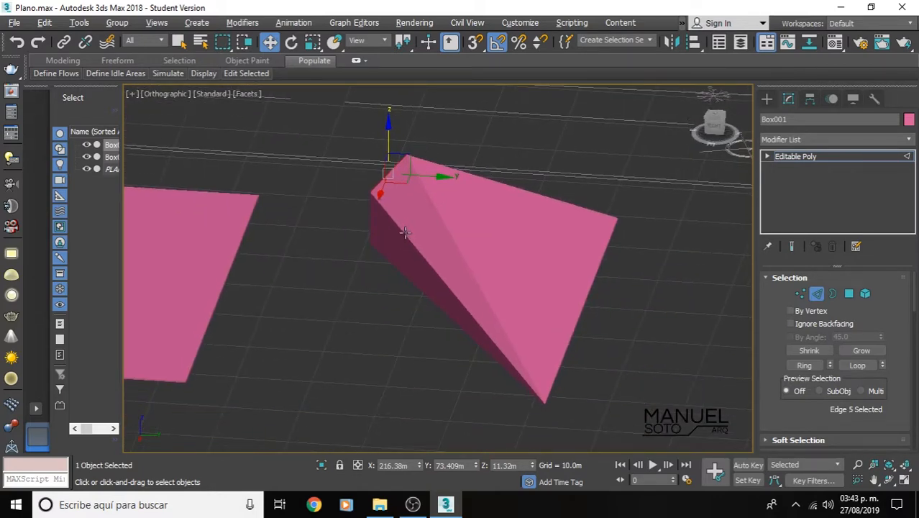
{"action": "left_click", "coordinate": [407, 216], "text": "ctrl"}
{"action": "left_click_drag", "start_coordinate": [418, 205], "coordinate": [418, 145]}
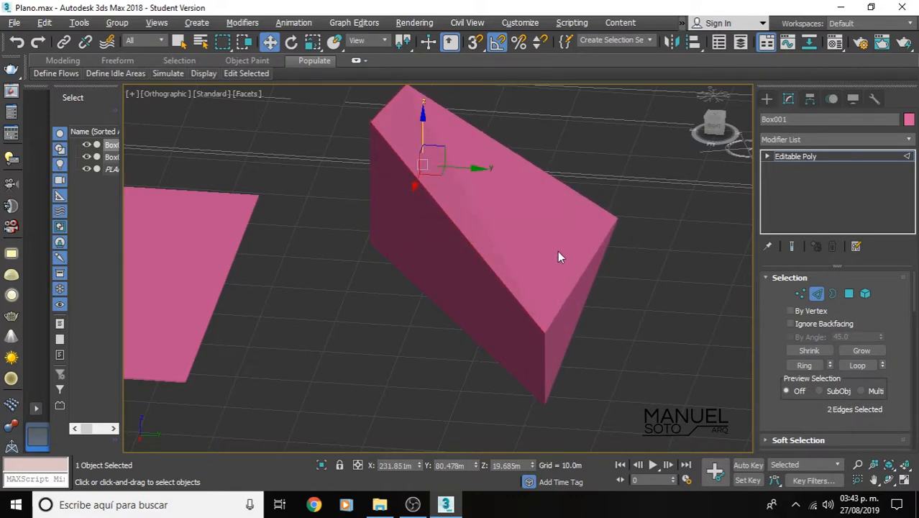
Select the short top edge facing the floor plan and lower it slightly along the Z axis.
{"action": "left_click", "coordinate": [483, 224]}
{"action": "left_click", "coordinate": [552, 175]}
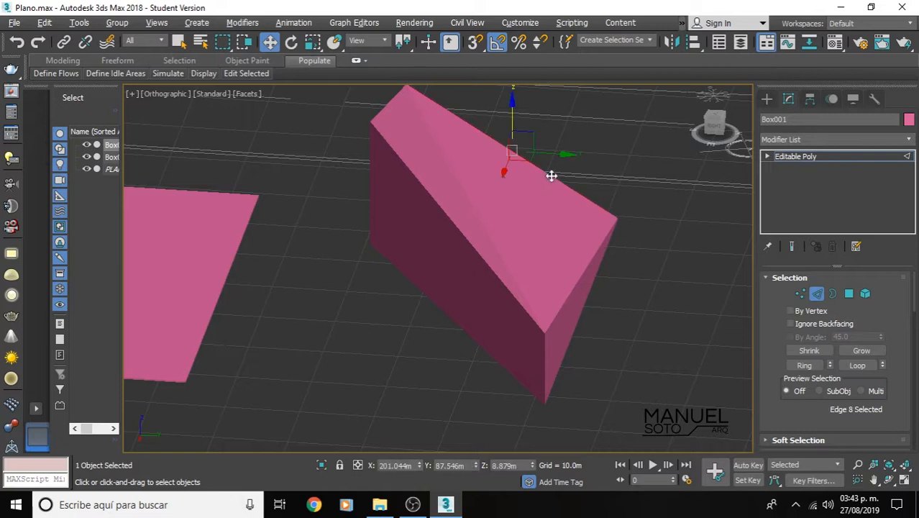
{"action": "mouse_move", "coordinate": [511, 126]}
{"action": "left_mouse_down"}
{"action": "mouse_move", "coordinate": [515, 156]}
{"action": "mouse_move", "coordinate": [513, 145]}
{"action": "left_mouse_up"}
Raise the block's short lower top edge to about Z 7.598 m and move the adjacent vertical corner edge to about X 230.754 m, Y 100.583 m.
{"action": "left_click", "coordinate": [572, 290]}
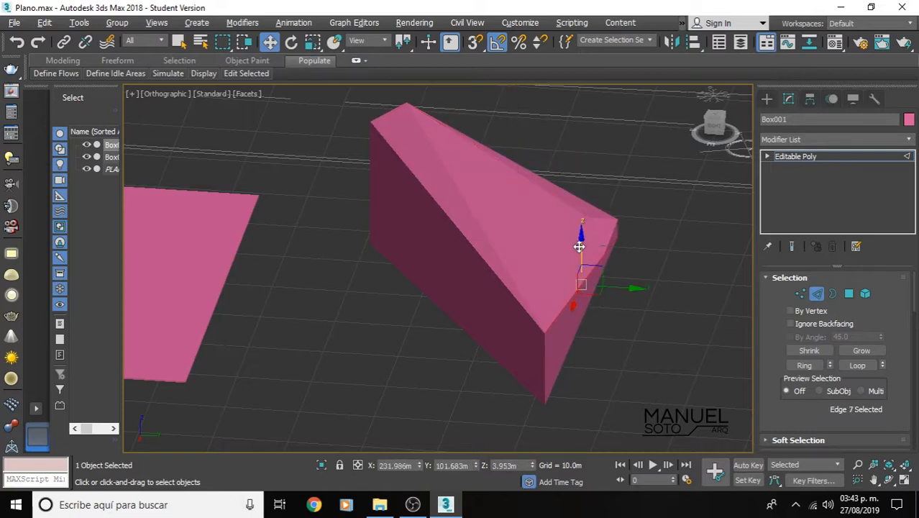
{"action": "left_click_drag", "start_coordinate": [580, 246], "coordinate": [561, 223]}
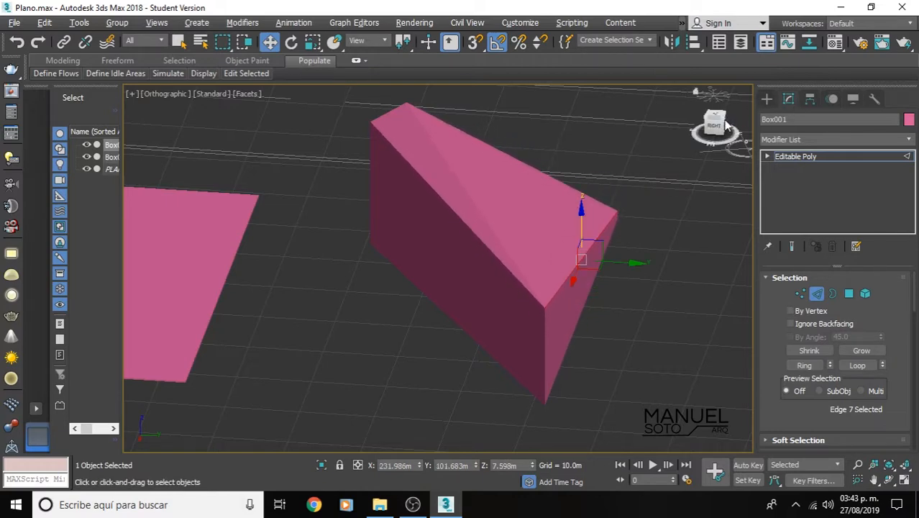
{"action": "left_click_drag", "start_coordinate": [715, 124], "coordinate": [695, 126]}
{"action": "scroll", "coordinate": [533, 237], "scroll_direction": "down", "scroll_amount": 5}
{"action": "scroll", "coordinate": [496, 259], "scroll_direction": "up", "scroll_amount": 8}
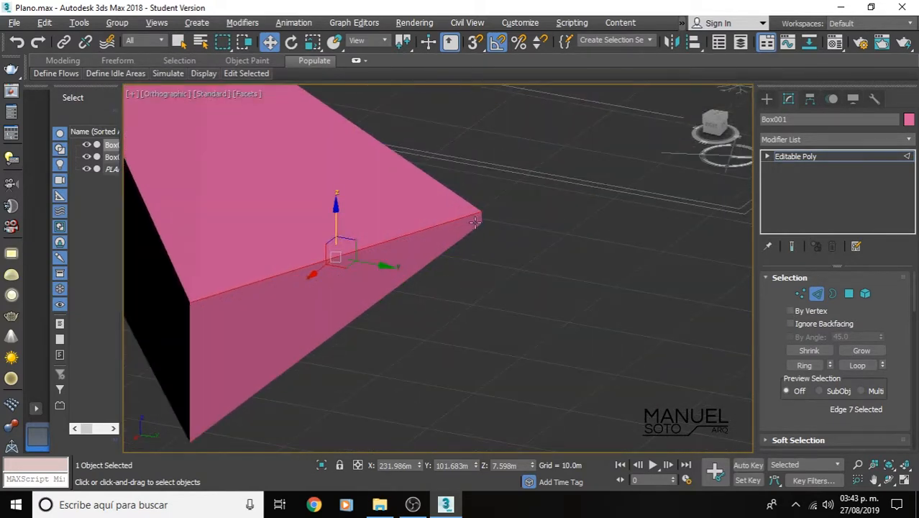
{"action": "left_click", "coordinate": [480, 218]}
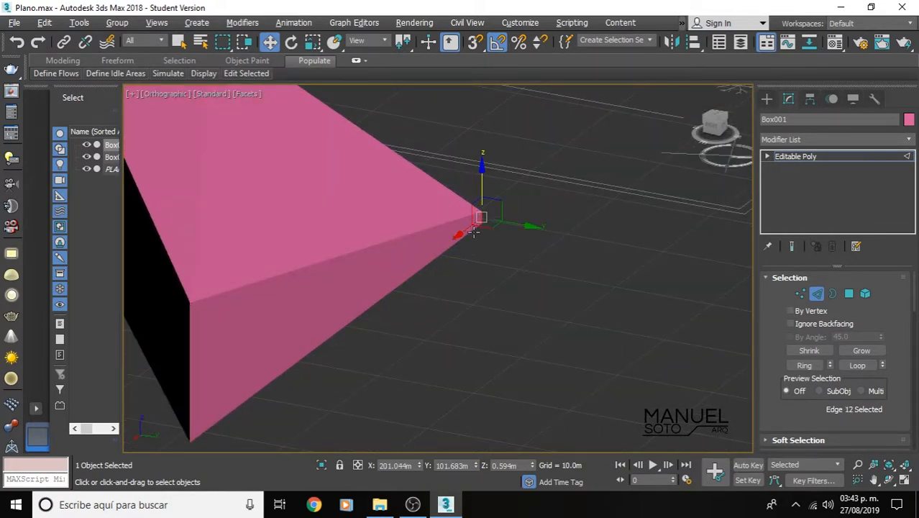
{"action": "left_click_drag", "start_coordinate": [492, 229], "coordinate": [341, 330]}
{"action": "scroll", "coordinate": [472, 248], "scroll_direction": "down", "scroll_amount": 5}
{"action": "scroll", "coordinate": [434, 255], "scroll_direction": "up", "scroll_amount": 5}
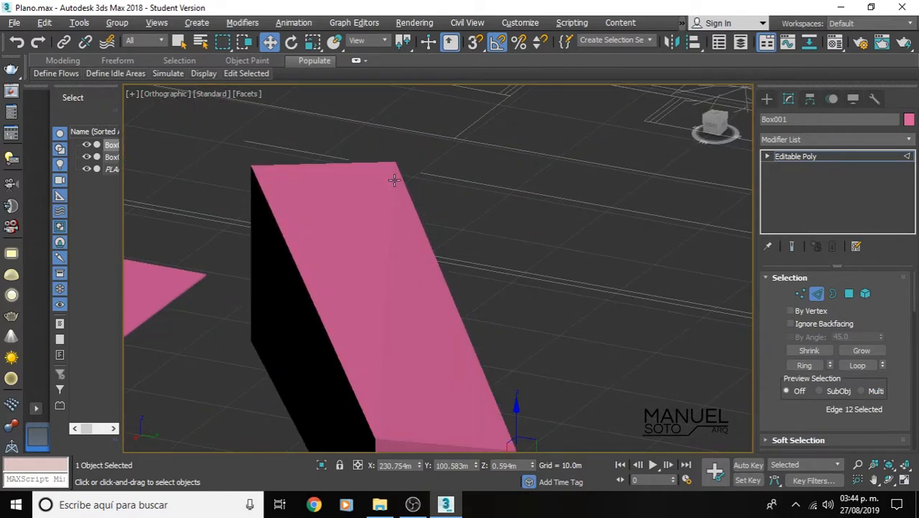
Switch to polygon level, select the block's sloping top face and raise it along the Z axis.
{"action": "left_click", "coordinate": [851, 299]}
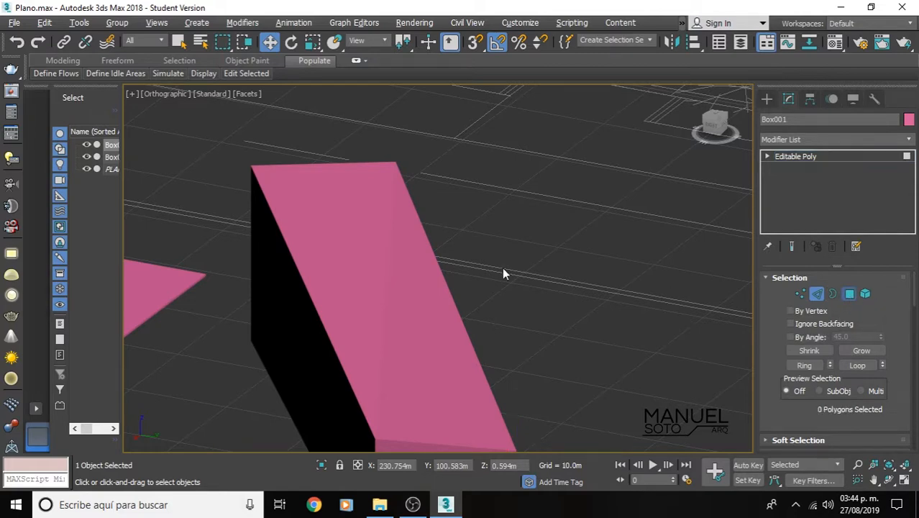
{"action": "left_click", "coordinate": [337, 238]}
{"action": "scroll", "coordinate": [346, 230], "scroll_direction": "down", "scroll_amount": 5}
{"action": "middle_click_drag", "start_coordinate": [394, 200], "coordinate": [389, 206]}
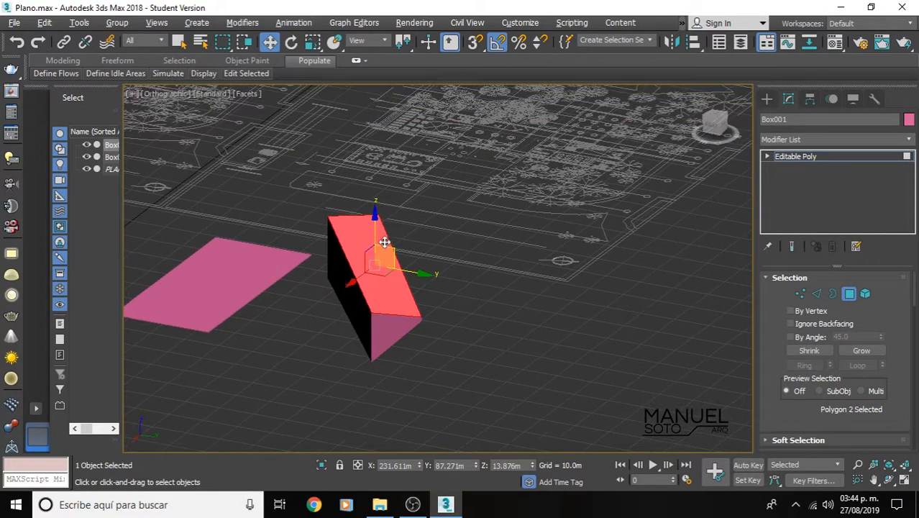
{"action": "left_click_drag", "start_coordinate": [376, 224], "coordinate": [368, 203]}
Pull the block's small end face outward along Y, and move its long side face to about X 251.681 m, Y 116.955 m.
{"action": "left_click", "coordinate": [393, 326]}
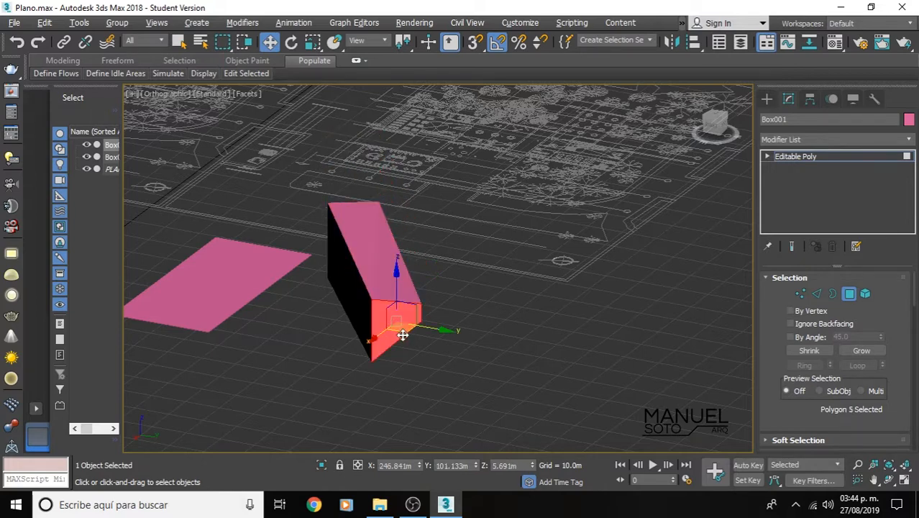
{"action": "left_click_drag", "start_coordinate": [403, 335], "coordinate": [503, 324]}
{"action": "left_click", "coordinate": [412, 282]}
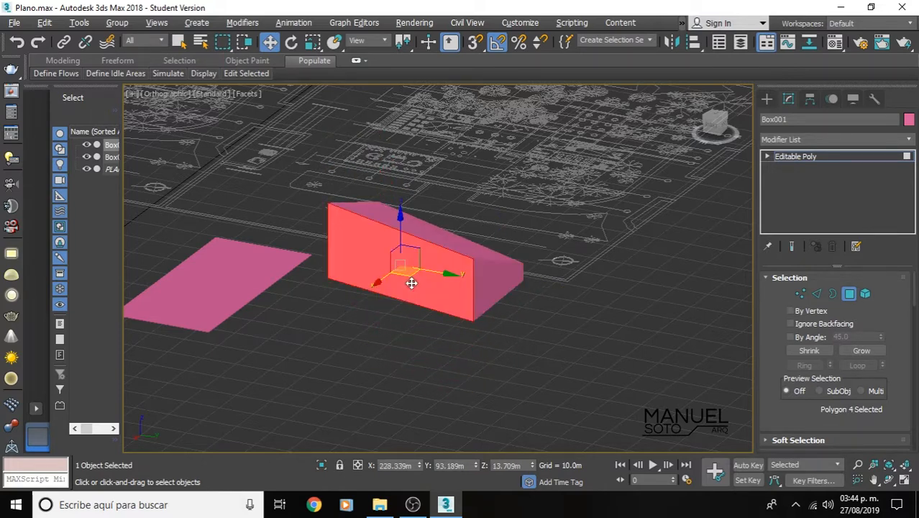
{"action": "left_click_drag", "start_coordinate": [406, 284], "coordinate": [488, 317]}
Examine the reshaped block and the flat slab from several angles, and look through the polygon editing options.
{"action": "scroll", "coordinate": [565, 202], "scroll_direction": "down", "scroll_amount": 6}
{"action": "middle_click_drag", "start_coordinate": [565, 246], "coordinate": [557, 286]}
{"action": "scroll", "coordinate": [552, 281], "scroll_direction": "up", "scroll_amount": 6}
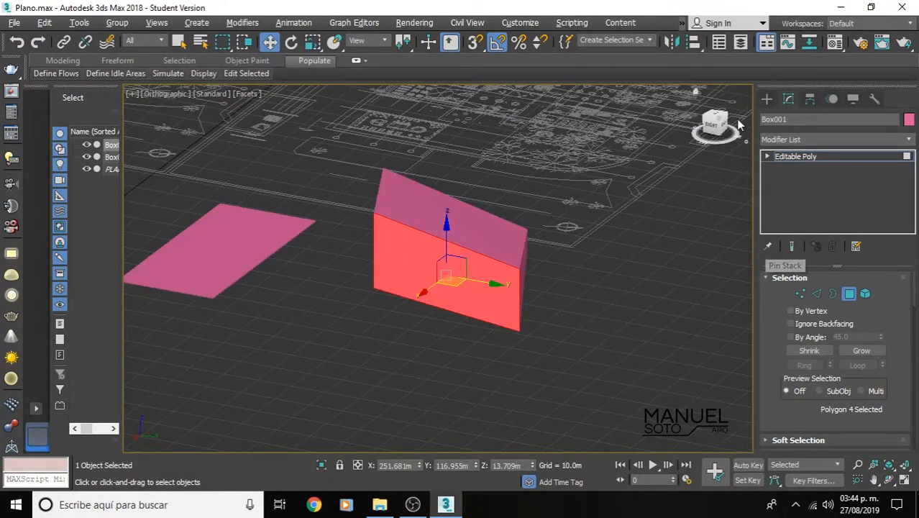
{"action": "left_click", "coordinate": [705, 116]}
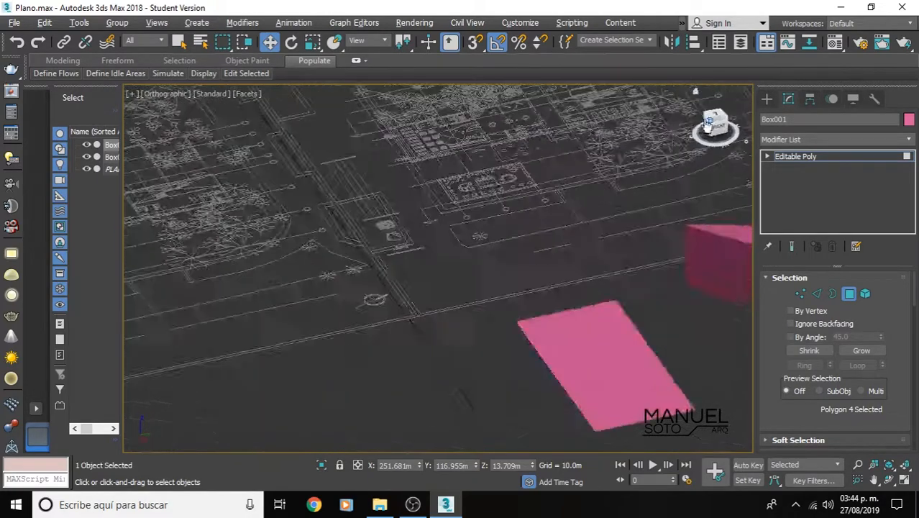
{"action": "scroll", "coordinate": [661, 214], "scroll_direction": "down", "scroll_amount": 5}
{"action": "middle_click_drag", "start_coordinate": [569, 210], "coordinate": [205, 273]}
{"action": "scroll", "coordinate": [525, 225], "scroll_direction": "up", "scroll_amount": 5}
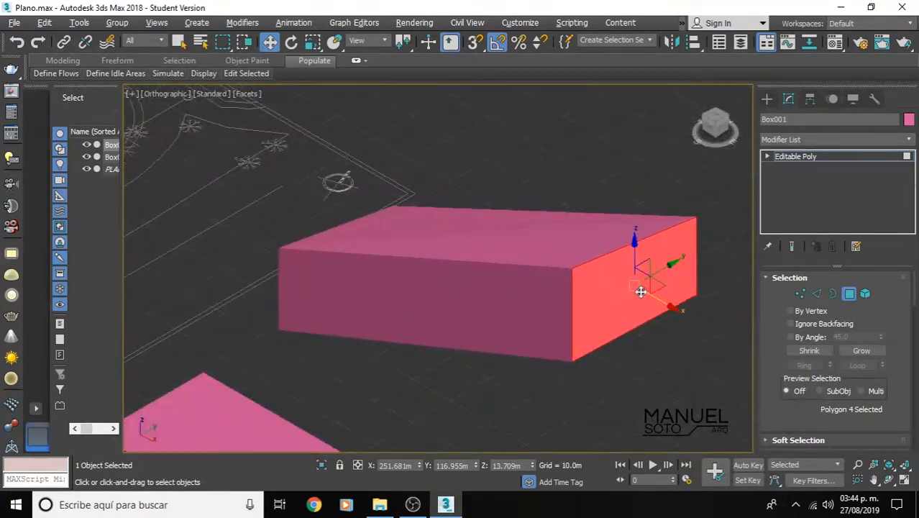
{"action": "middle_click_drag", "start_coordinate": [640, 289], "coordinate": [551, 179]}
{"action": "scroll", "coordinate": [558, 185], "scroll_direction": "down", "scroll_amount": 4}
{"action": "scroll", "coordinate": [423, 254], "scroll_direction": "up", "scroll_amount": 4}
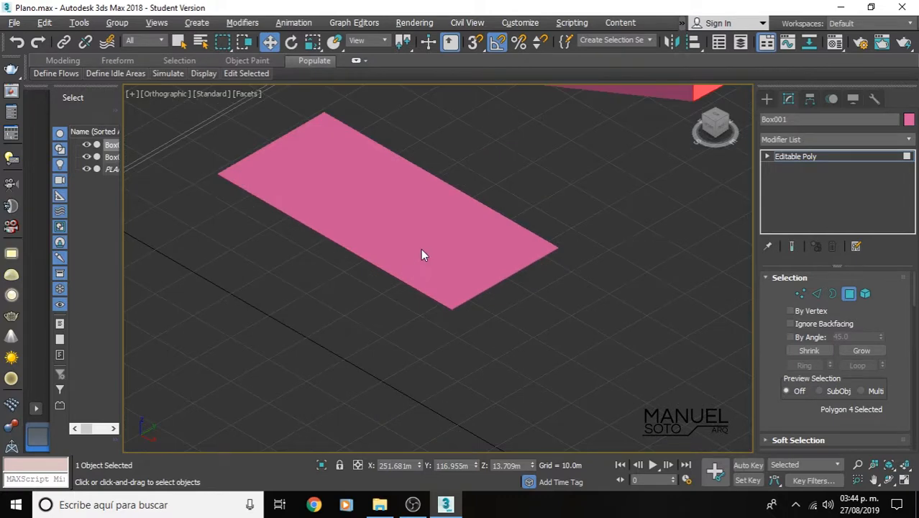
{"action": "scroll", "coordinate": [423, 255], "scroll_direction": "down", "scroll_amount": 4}
{"action": "scroll", "coordinate": [879, 298], "scroll_direction": "down", "scroll_amount": 11}
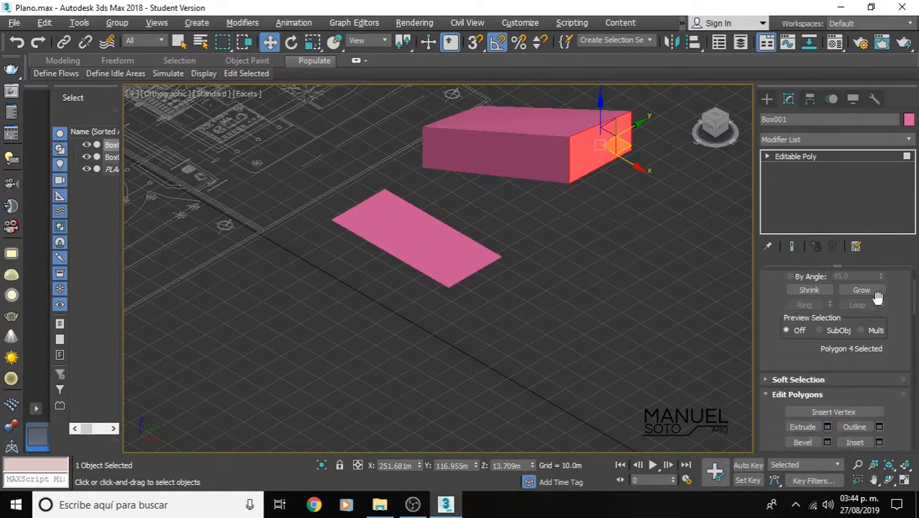
Draw a tall, thin box primitive lengthwise across the flat slab, about 4.886 m in length and 72.647 m in width.
{"action": "left_click", "coordinate": [767, 99]}
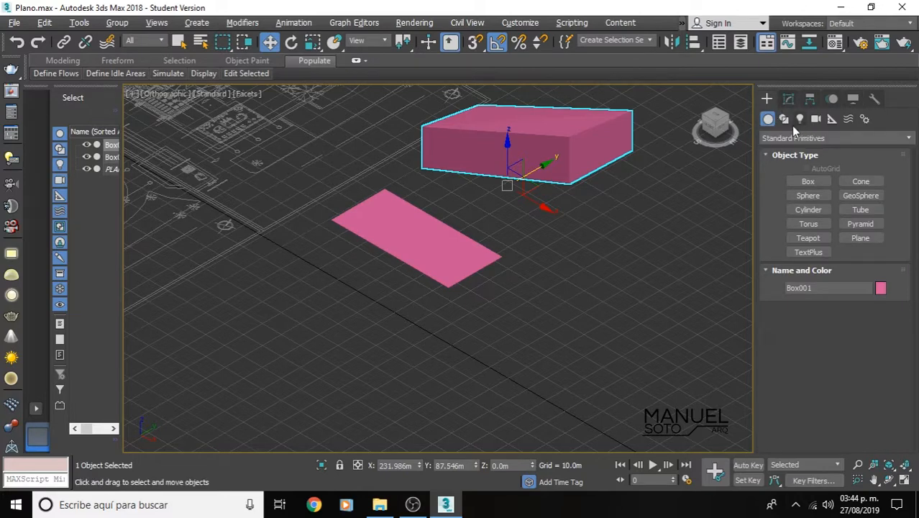
{"action": "left_click", "coordinate": [444, 228]}
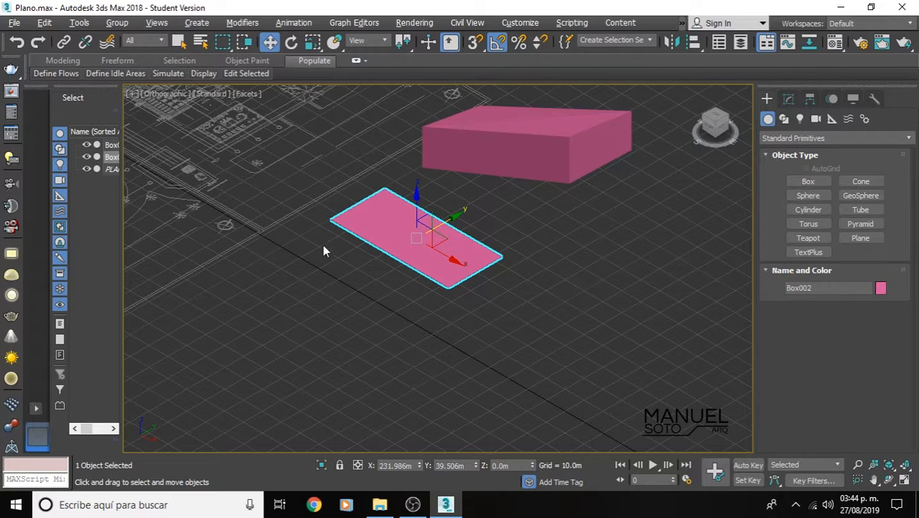
{"action": "left_click", "coordinate": [810, 183]}
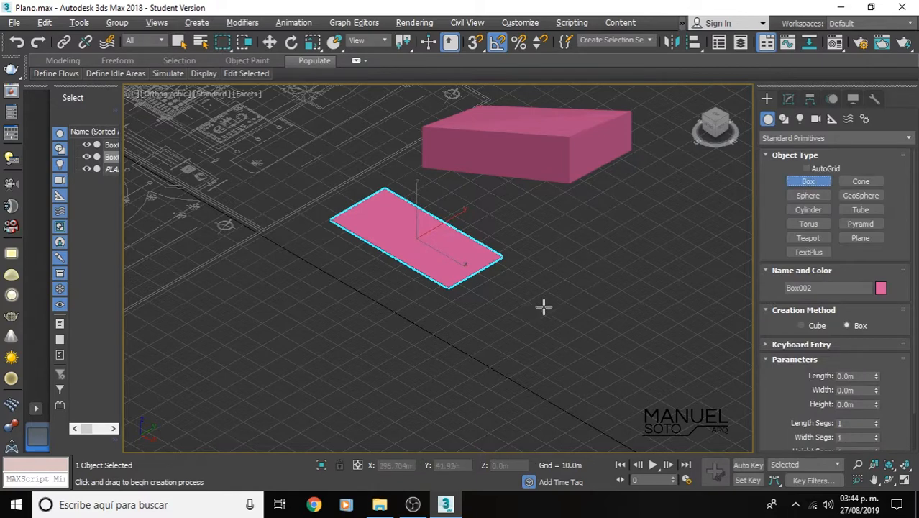
{"action": "left_click_drag", "start_coordinate": [510, 291], "coordinate": [364, 215]}
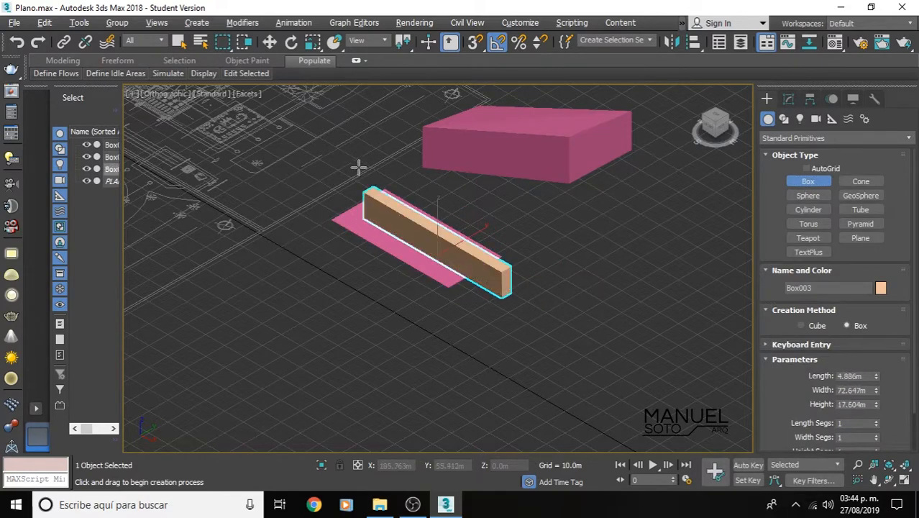
Lower the new wall box to Z -4.19 m and shift it to about X 242.038 m, Y 41.171 m across the slab.
{"action": "left_click", "coordinate": [269, 42]}
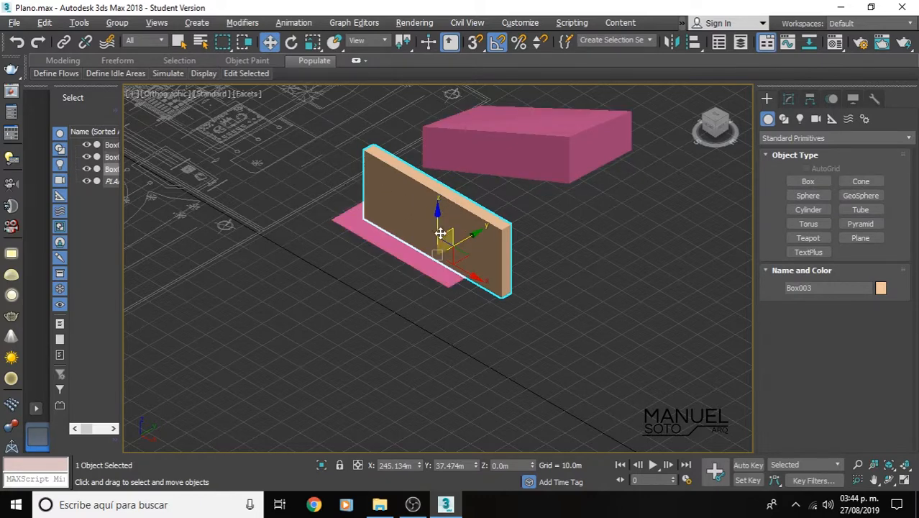
{"action": "left_click_drag", "start_coordinate": [437, 212], "coordinate": [435, 231]}
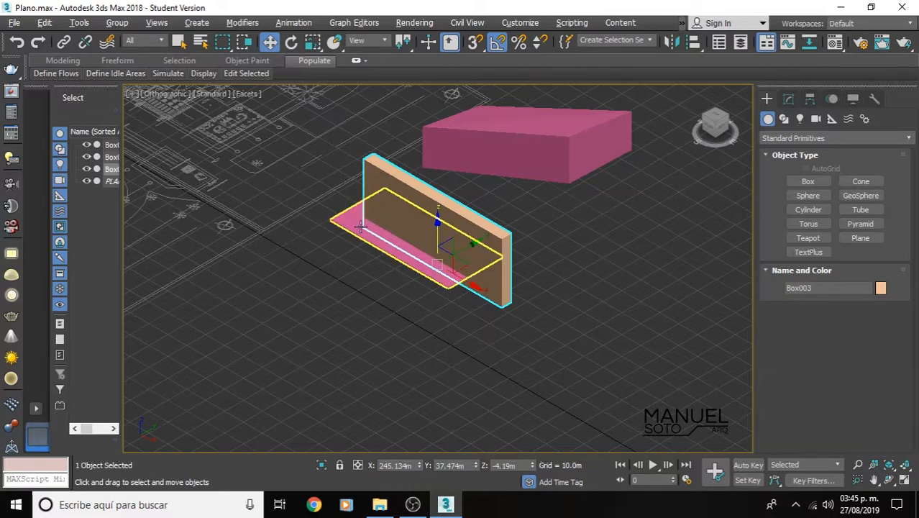
{"action": "scroll", "coordinate": [461, 226], "scroll_direction": "up", "scroll_amount": 3}
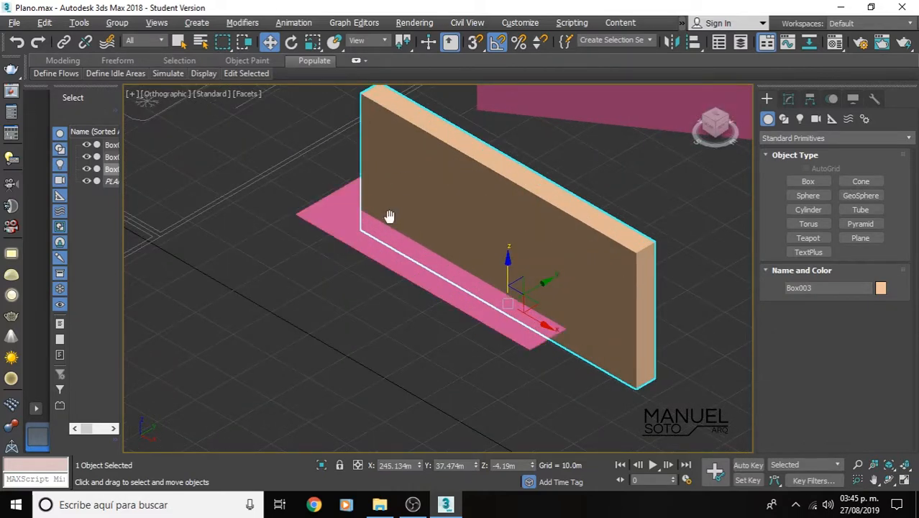
{"action": "scroll", "coordinate": [385, 212], "scroll_direction": "up", "scroll_amount": 3}
{"action": "scroll", "coordinate": [479, 301], "scroll_direction": "down", "scroll_amount": 4}
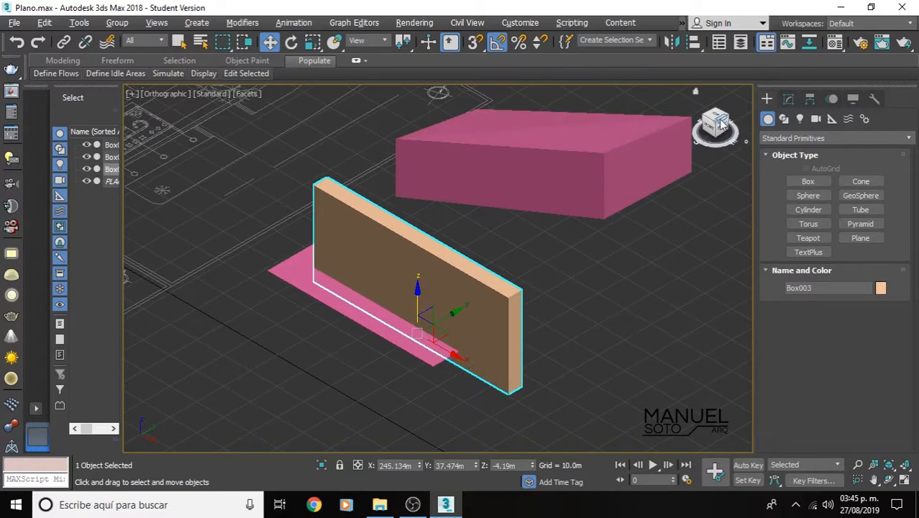
{"action": "left_click_drag", "start_coordinate": [723, 124], "coordinate": [630, 286]}
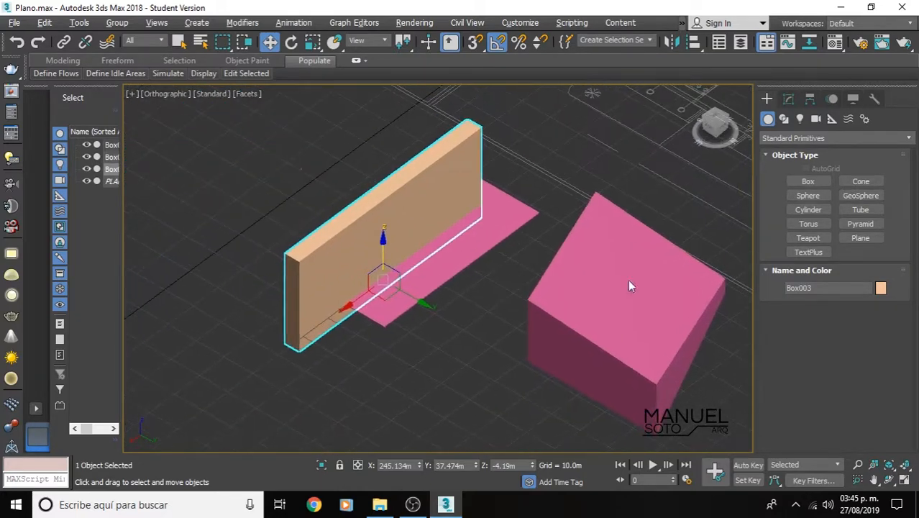
{"action": "scroll", "coordinate": [457, 283], "scroll_direction": "up", "scroll_amount": 3}
{"action": "left_click_drag", "start_coordinate": [315, 286], "coordinate": [355, 292]}
{"action": "scroll", "coordinate": [437, 258], "scroll_direction": "down", "scroll_amount": 4}
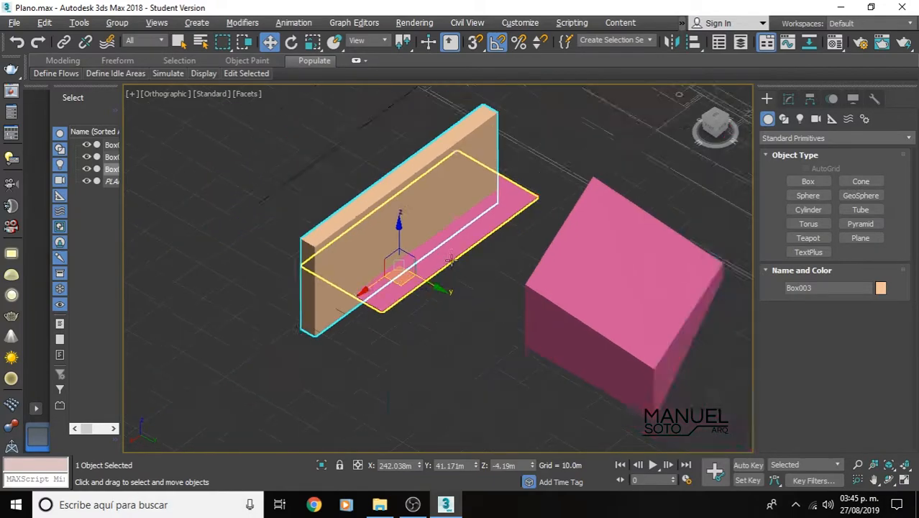
Examine the floor plan drawings around the modelled boxes, including the circular area and the curved walls.
{"action": "middle_click_drag", "start_coordinate": [470, 249], "coordinate": [593, 279]}
{"action": "scroll", "coordinate": [593, 276], "scroll_direction": "down", "scroll_amount": 6}
{"action": "middle_click_drag", "start_coordinate": [572, 239], "coordinate": [473, 284]}
{"action": "scroll", "coordinate": [474, 283], "scroll_direction": "up", "scroll_amount": 2}
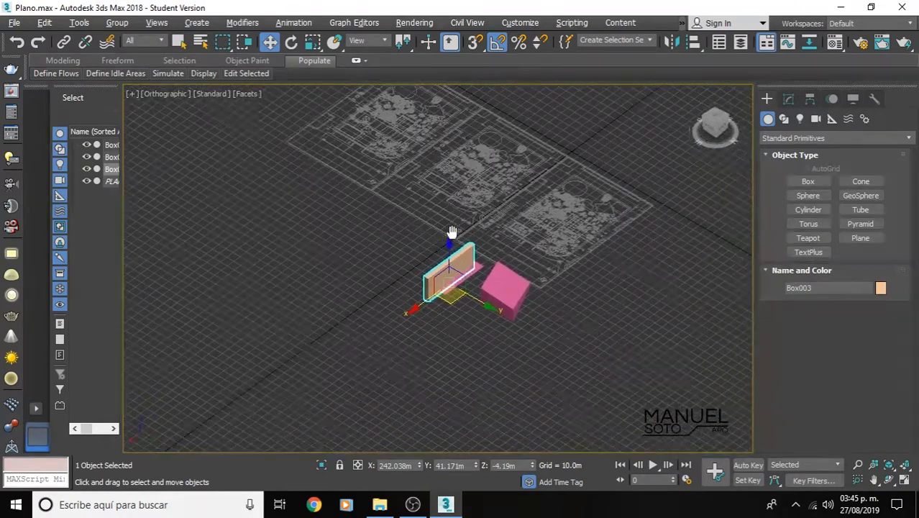
{"action": "scroll", "coordinate": [490, 255], "scroll_direction": "up", "scroll_amount": 2}
{"action": "scroll", "coordinate": [508, 249], "scroll_direction": "up", "scroll_amount": 3}
{"action": "middle_click_drag", "start_coordinate": [600, 179], "coordinate": [540, 313]}
{"action": "middle_click_drag", "start_coordinate": [659, 181], "coordinate": [407, 243]}
{"action": "scroll", "coordinate": [431, 234], "scroll_direction": "up", "scroll_amount": 4}
{"action": "middle_click_drag", "start_coordinate": [575, 183], "coordinate": [545, 232]}
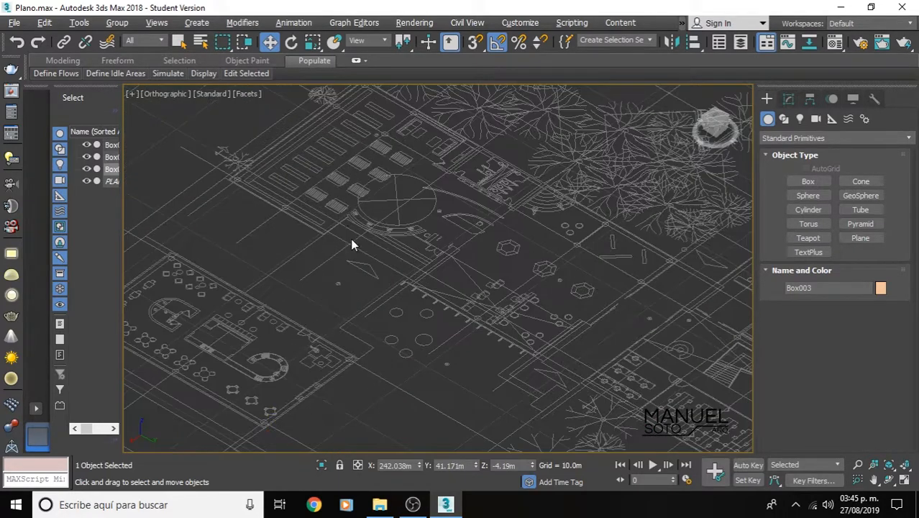
{"action": "scroll", "coordinate": [348, 228], "scroll_direction": "up", "scroll_amount": 3}
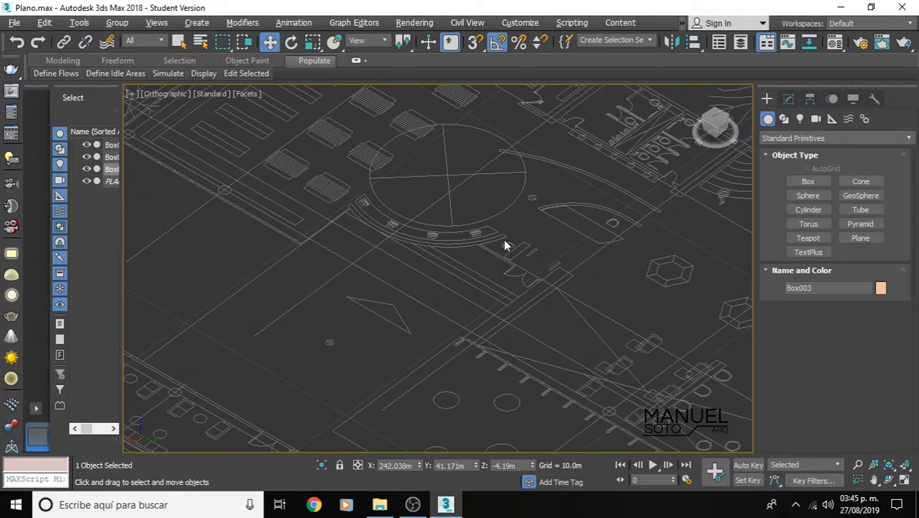
{"action": "scroll", "coordinate": [530, 216], "scroll_direction": "down", "scroll_amount": 3}
{"action": "middle_click_drag", "start_coordinate": [530, 216], "coordinate": [583, 243]}
{"action": "scroll", "coordinate": [540, 187], "scroll_direction": "down", "scroll_amount": 3}
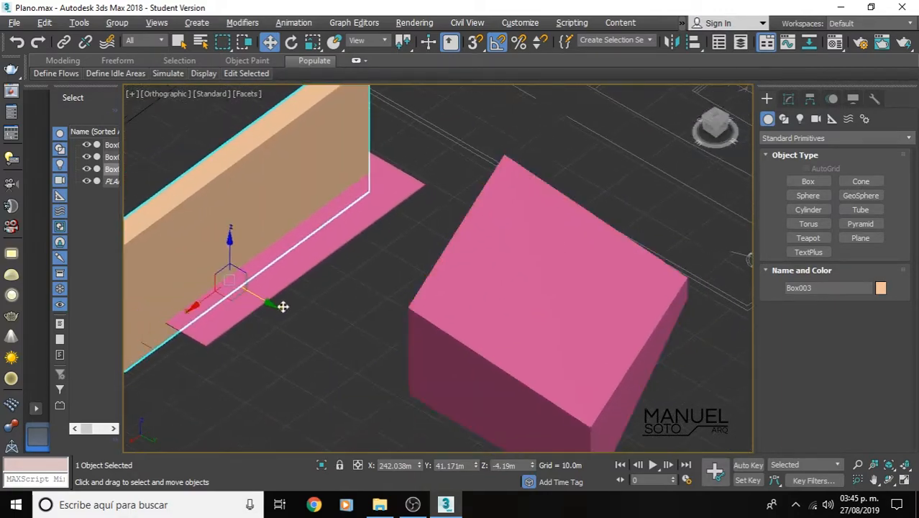
Select the flat pink slab under the wall box and start a Boolean compound object from it.
{"action": "middle_click_drag", "start_coordinate": [284, 306], "coordinate": [495, 316]}
{"action": "scroll", "coordinate": [475, 272], "scroll_direction": "down", "scroll_amount": 3}
{"action": "scroll", "coordinate": [495, 316], "scroll_direction": "up", "scroll_amount": 3}
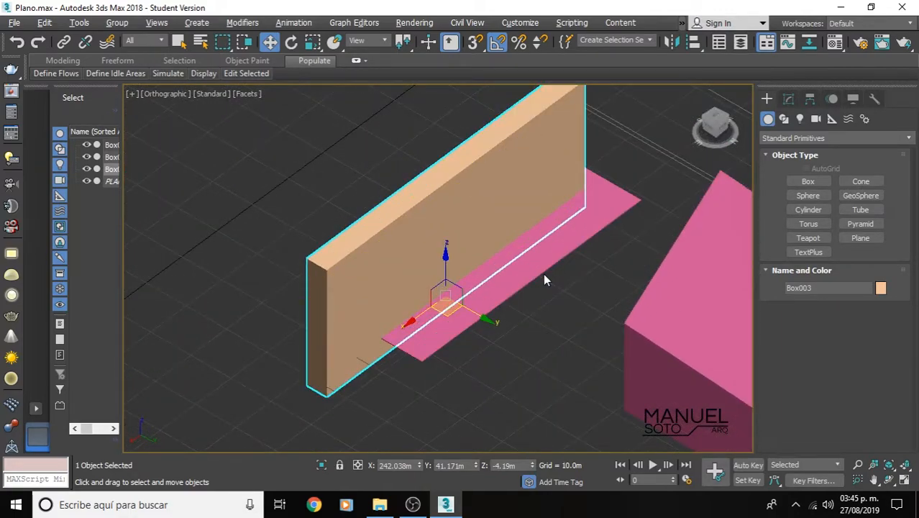
{"action": "left_click", "coordinate": [547, 272]}
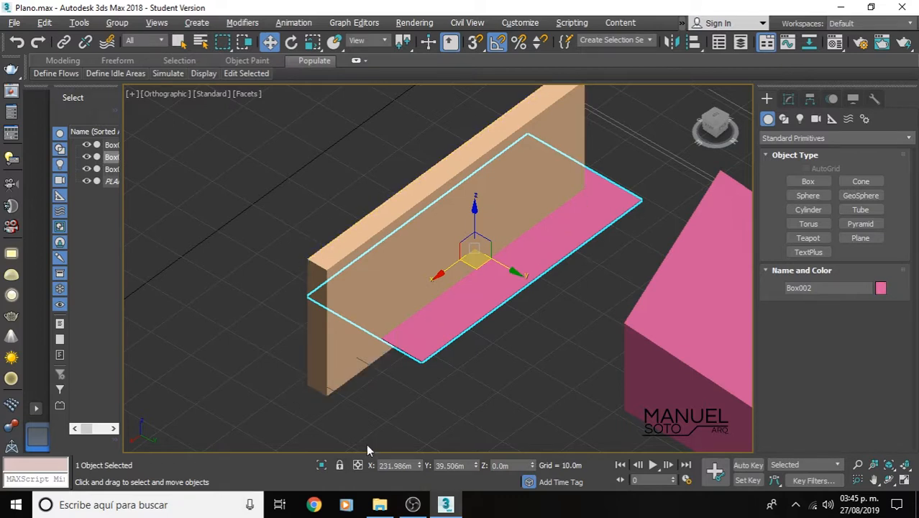
{"action": "left_click", "coordinate": [781, 139]}
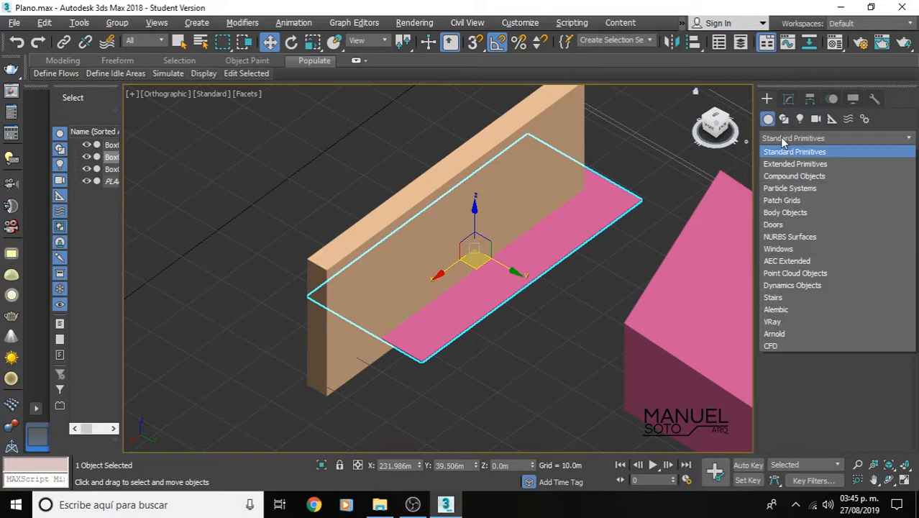
{"action": "left_click", "coordinate": [802, 177]}
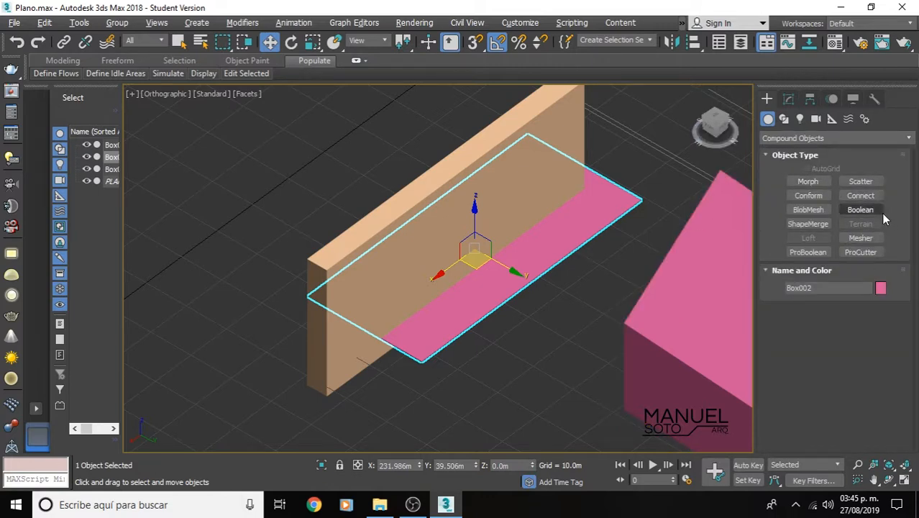
{"action": "left_click", "coordinate": [880, 211]}
Set the Boolean operation to Subtract and add the tall wall box as the operand cut from the flat slab.
{"action": "left_click_drag", "start_coordinate": [917, 270], "coordinate": [917, 386]}
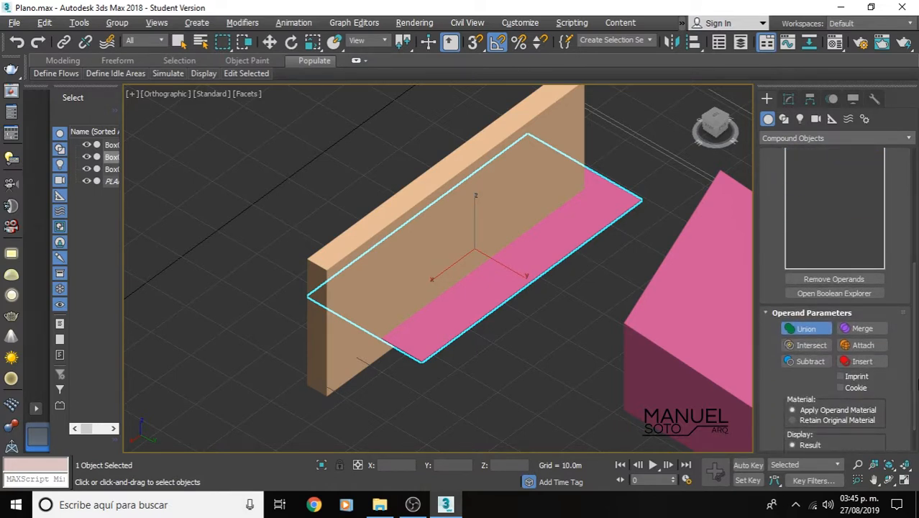
{"action": "left_click", "coordinate": [810, 362]}
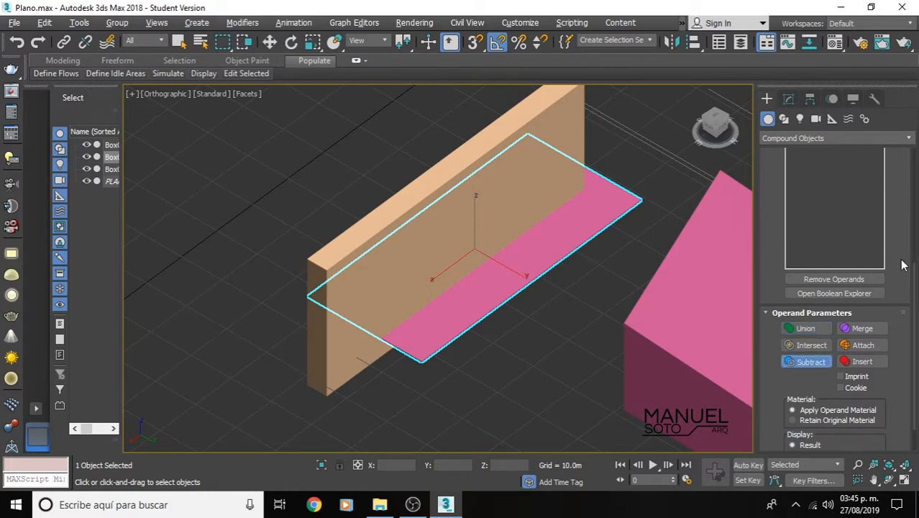
{"action": "left_click_drag", "start_coordinate": [913, 281], "coordinate": [913, 218]}
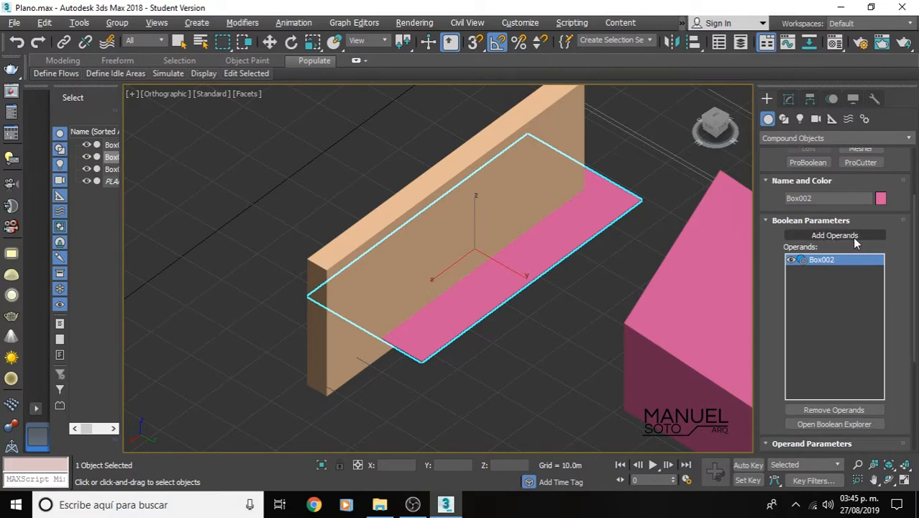
{"action": "left_click", "coordinate": [834, 235]}
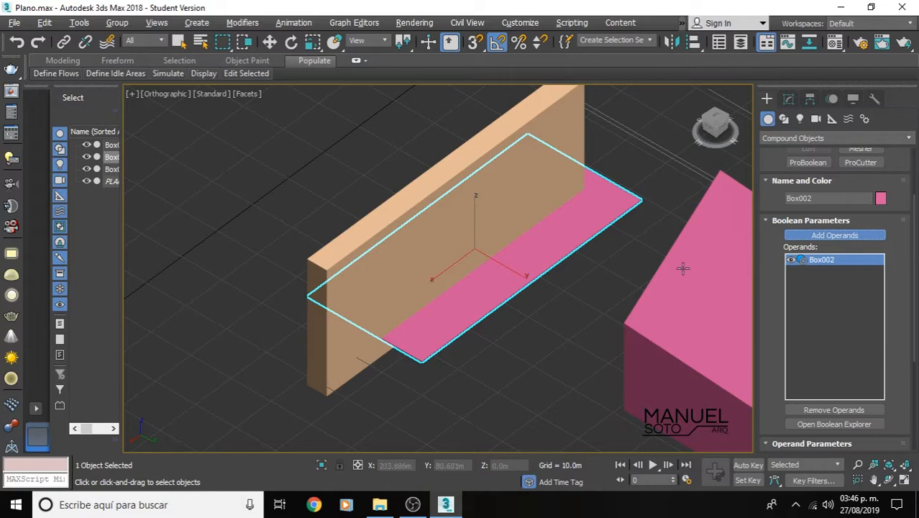
{"action": "left_click", "coordinate": [542, 110]}
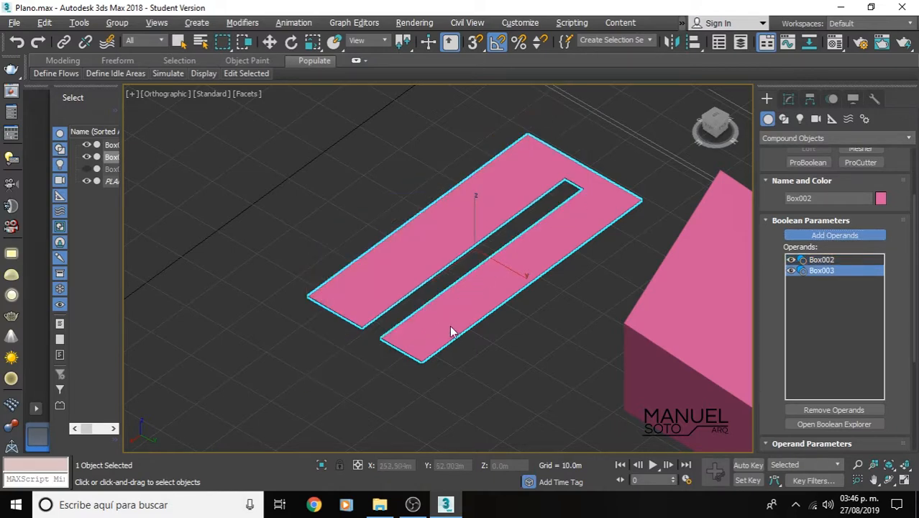
Examine the slot cut through the flat slab in relation to the neighbouring box and floor plans.
{"action": "scroll", "coordinate": [452, 328], "scroll_direction": "down", "scroll_amount": 5}
{"action": "middle_click_drag", "start_coordinate": [430, 205], "coordinate": [346, 328]}
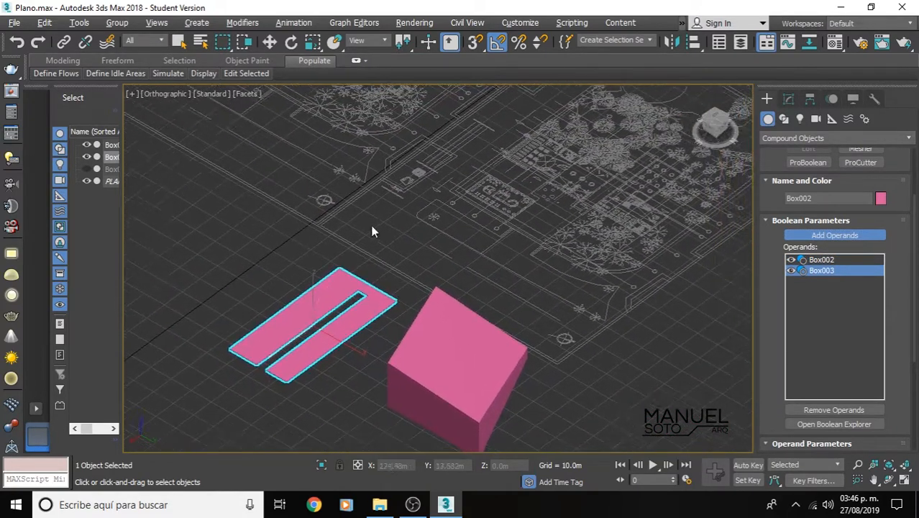
{"action": "scroll", "coordinate": [371, 226], "scroll_direction": "down", "scroll_amount": 4}
{"action": "middle_click_drag", "start_coordinate": [403, 214], "coordinate": [480, 178]}
{"action": "scroll", "coordinate": [406, 248], "scroll_direction": "up", "scroll_amount": 2}
{"action": "scroll", "coordinate": [406, 248], "scroll_direction": "up", "scroll_amount": 2}
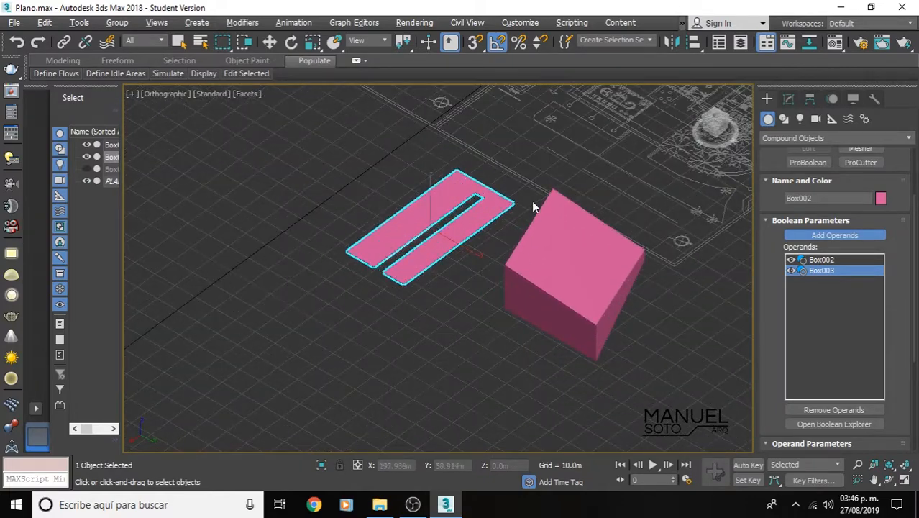
{"action": "scroll", "coordinate": [428, 206], "scroll_direction": "down", "scroll_amount": 4}
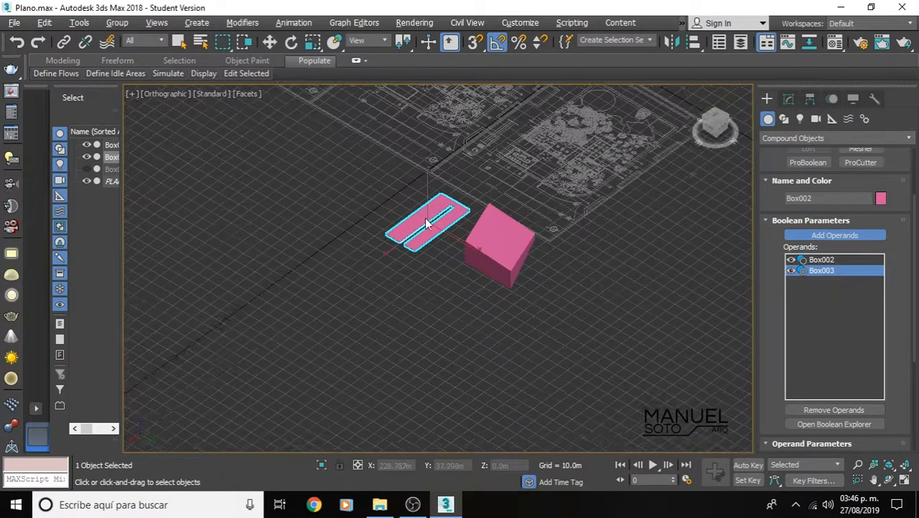
{"action": "middle_click_drag", "start_coordinate": [428, 216], "coordinate": [431, 261]}
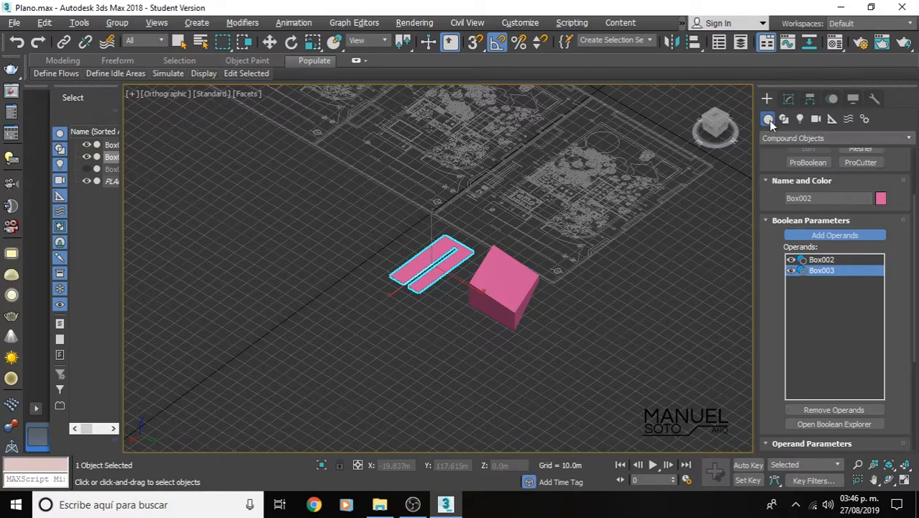
Leave the Boolean for the Standard Primitives category, activate the Move tool and deselect the slotted slab.
{"action": "left_click", "coordinate": [774, 138]}
{"action": "left_click", "coordinate": [771, 151]}
{"action": "left_click", "coordinate": [270, 42]}
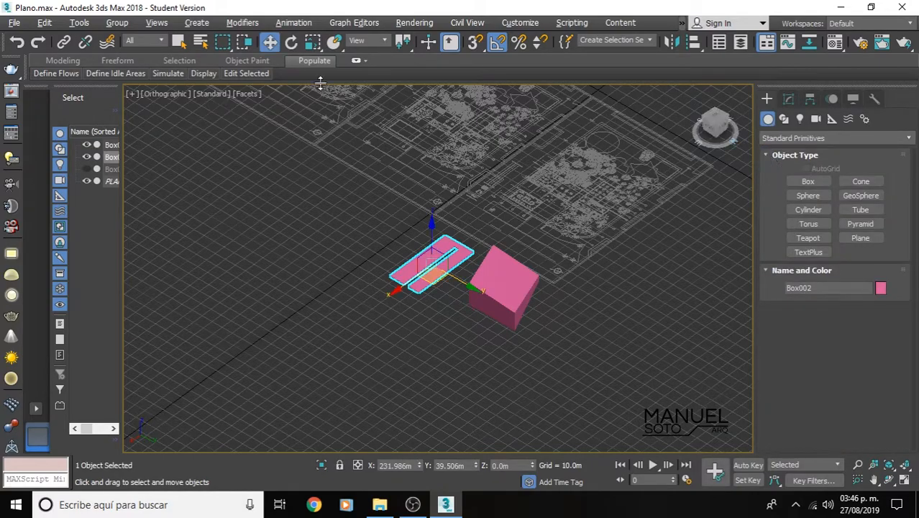
{"action": "scroll", "coordinate": [412, 183], "scroll_direction": "down", "scroll_amount": 2}
{"action": "scroll", "coordinate": [411, 184], "scroll_direction": "down", "scroll_amount": 1}
{"action": "middle_click_drag", "start_coordinate": [433, 171], "coordinate": [435, 196]}
{"action": "scroll", "coordinate": [439, 258], "scroll_direction": "up", "scroll_amount": 4}
{"action": "scroll", "coordinate": [351, 232], "scroll_direction": "down", "scroll_amount": 1}
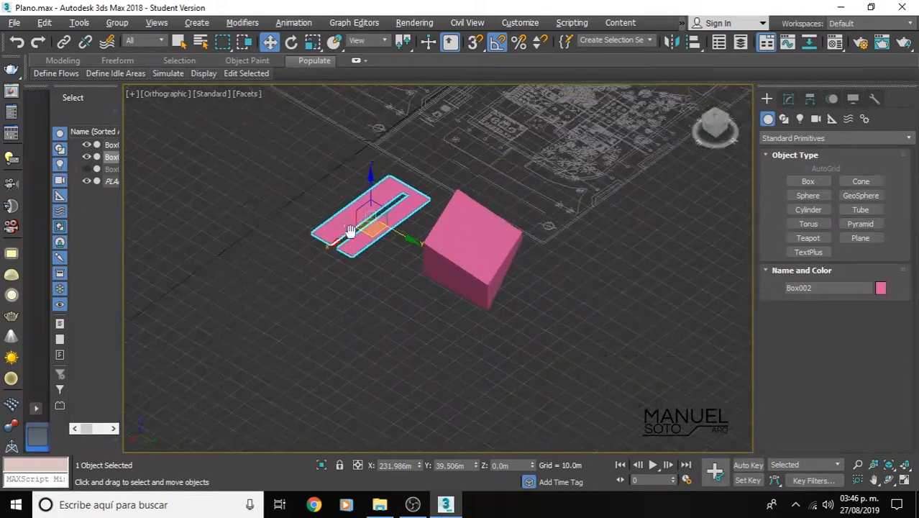
{"action": "middle_click_drag", "start_coordinate": [349, 232], "coordinate": [357, 302]}
{"action": "scroll", "coordinate": [357, 302], "scroll_direction": "down", "scroll_amount": 3}
{"action": "middle_click_drag", "start_coordinate": [386, 379], "coordinate": [468, 216]}
{"action": "left_click", "coordinate": [467, 215]}
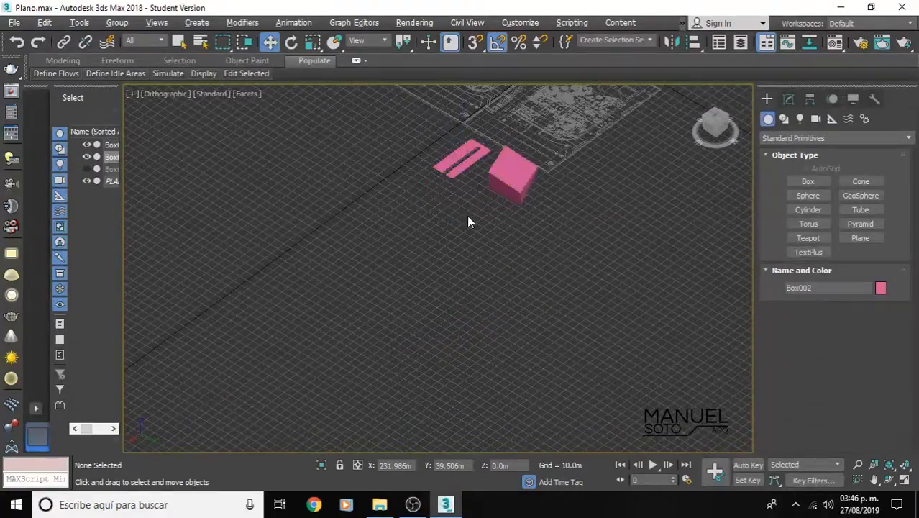
View the scene from above and examine the three floor plans, including their interiors and the outdoor areas along the front.
{"action": "scroll", "coordinate": [420, 158], "scroll_direction": "up", "scroll_amount": 3}
{"action": "scroll", "coordinate": [418, 152], "scroll_direction": "up", "scroll_amount": 2}
{"action": "middle_click_drag", "start_coordinate": [418, 153], "coordinate": [480, 258]}
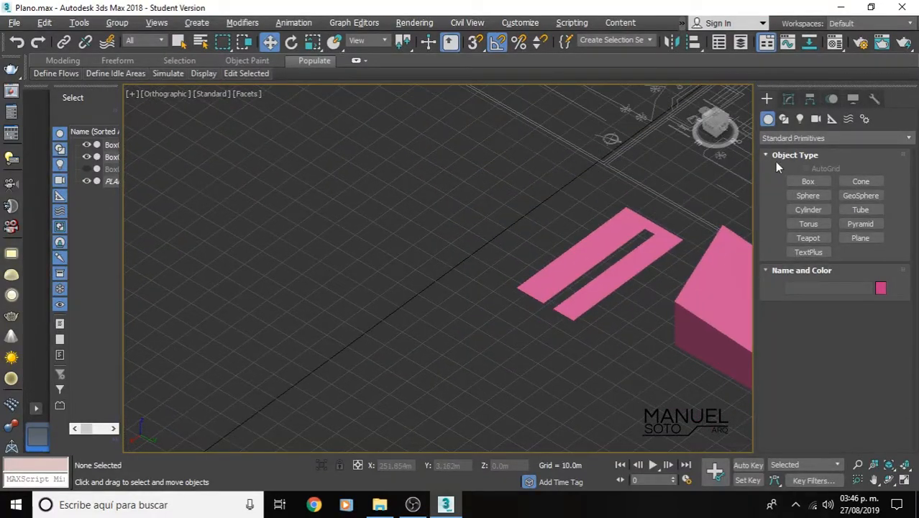
{"action": "left_click", "coordinate": [712, 117]}
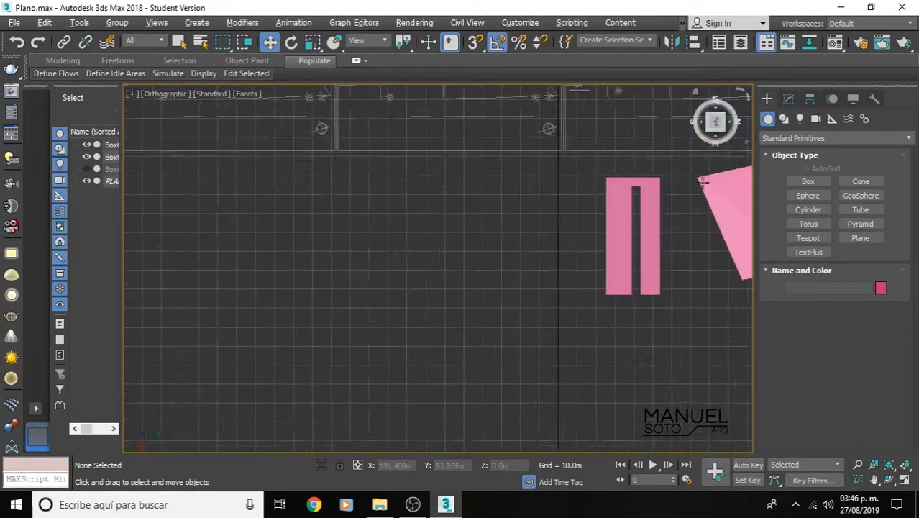
{"action": "scroll", "coordinate": [647, 162], "scroll_direction": "down", "scroll_amount": 4}
{"action": "middle_click_drag", "start_coordinate": [569, 197], "coordinate": [476, 255]}
{"action": "scroll", "coordinate": [527, 202], "scroll_direction": "up", "scroll_amount": 3}
{"action": "scroll", "coordinate": [397, 169], "scroll_direction": "up", "scroll_amount": 2}
{"action": "scroll", "coordinate": [424, 288], "scroll_direction": "down", "scroll_amount": 3}
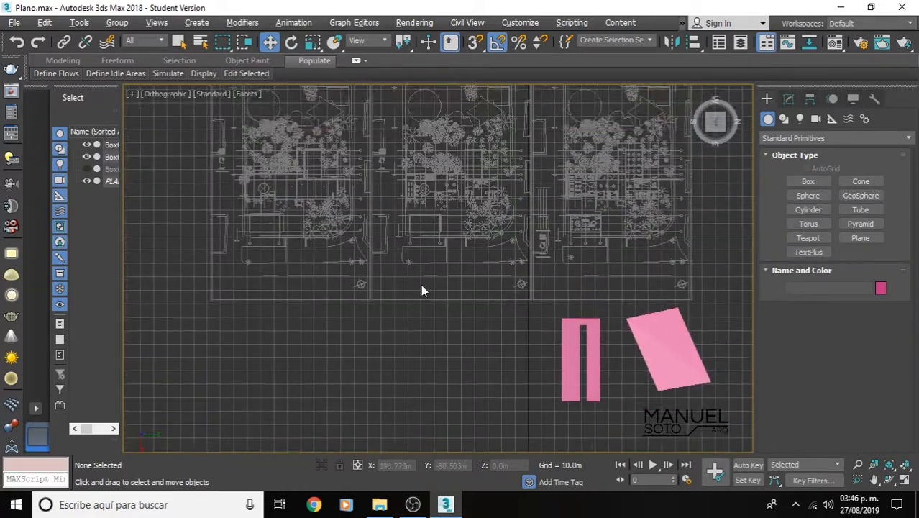
{"action": "scroll", "coordinate": [441, 178], "scroll_direction": "up", "scroll_amount": 5}
{"action": "scroll", "coordinate": [402, 172], "scroll_direction": "up", "scroll_amount": 3}
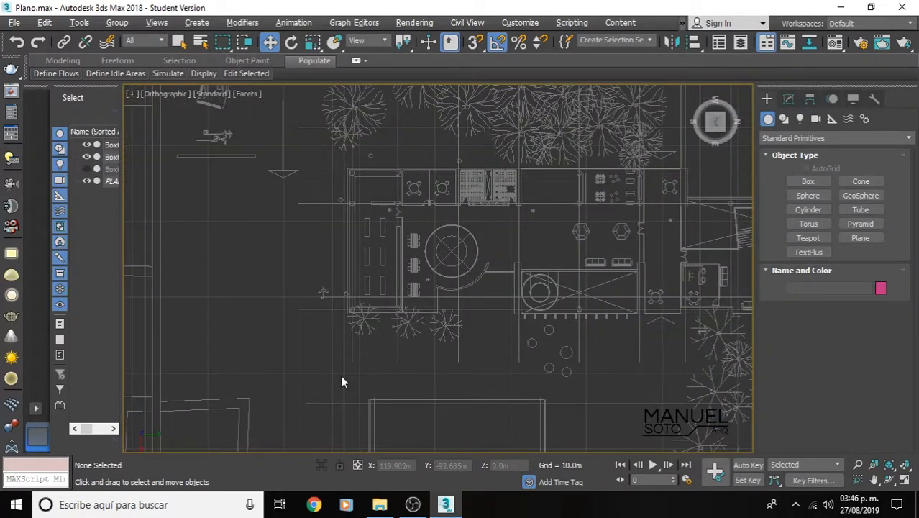
{"action": "scroll", "coordinate": [392, 171], "scroll_direction": "down", "scroll_amount": 4}
{"action": "scroll", "coordinate": [449, 212], "scroll_direction": "up", "scroll_amount": 2}
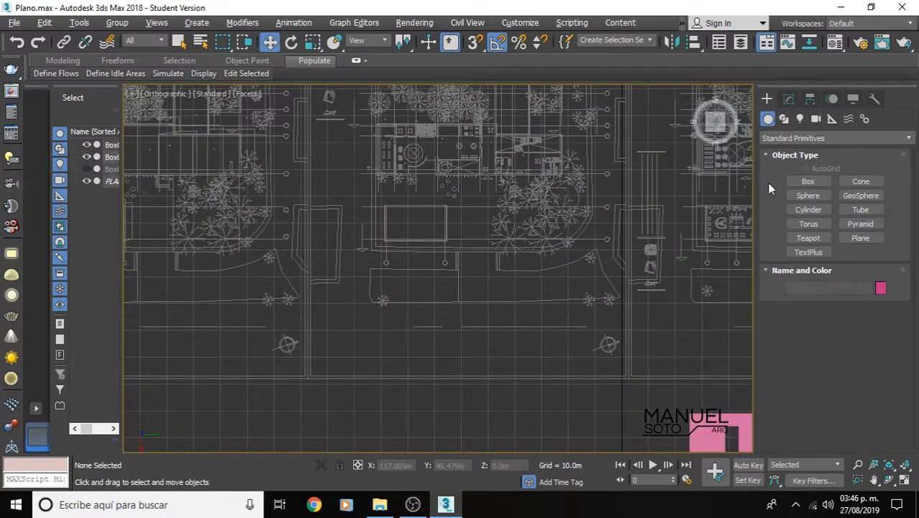
{"action": "scroll", "coordinate": [493, 117], "scroll_direction": "down", "scroll_amount": 4}
{"action": "scroll", "coordinate": [481, 207], "scroll_direction": "up", "scroll_amount": 5}
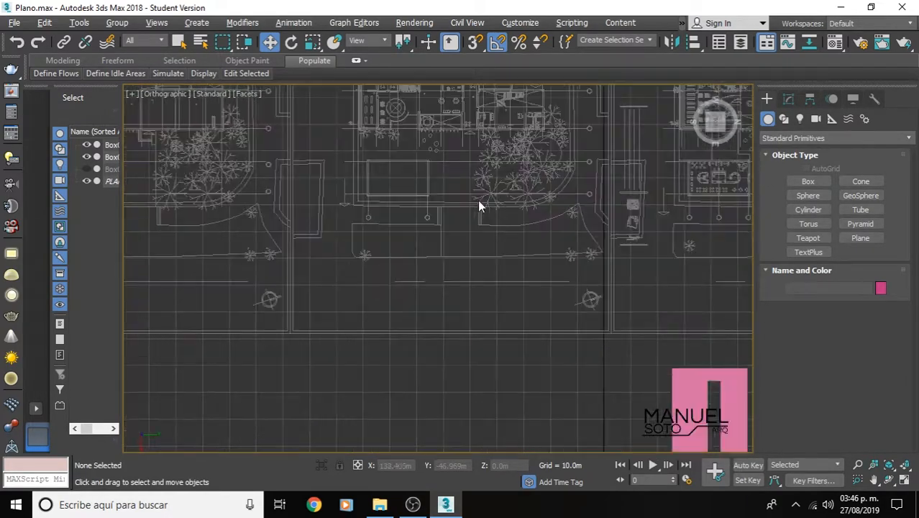
{"action": "middle_click_drag", "start_coordinate": [468, 253], "coordinate": [477, 317]}
{"action": "scroll", "coordinate": [475, 289], "scroll_direction": "down", "scroll_amount": 2}
{"action": "middle_click_drag", "start_coordinate": [417, 299], "coordinate": [323, 339]}
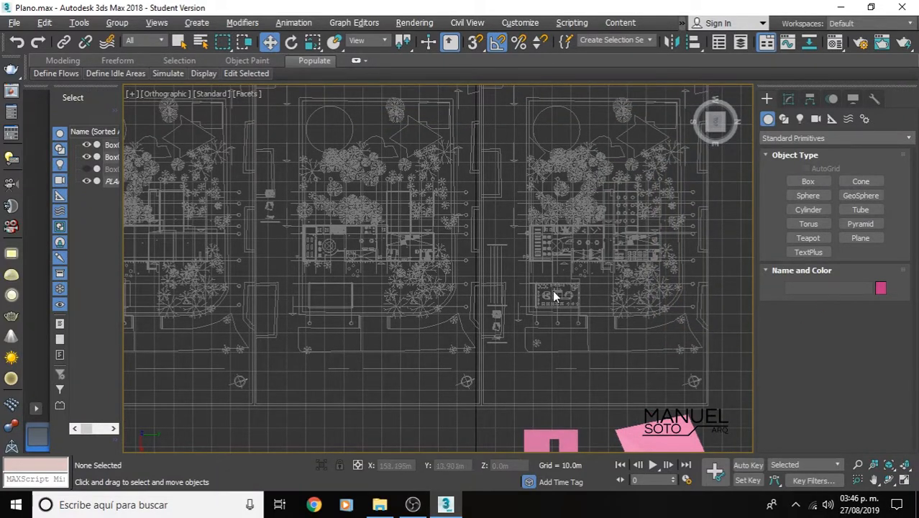
Start a Line spline on the leftmost floor plan, tracing the front outdoor area's slanted edge from its pointed tip to the outer corner.
{"action": "left_click", "coordinate": [787, 100]}
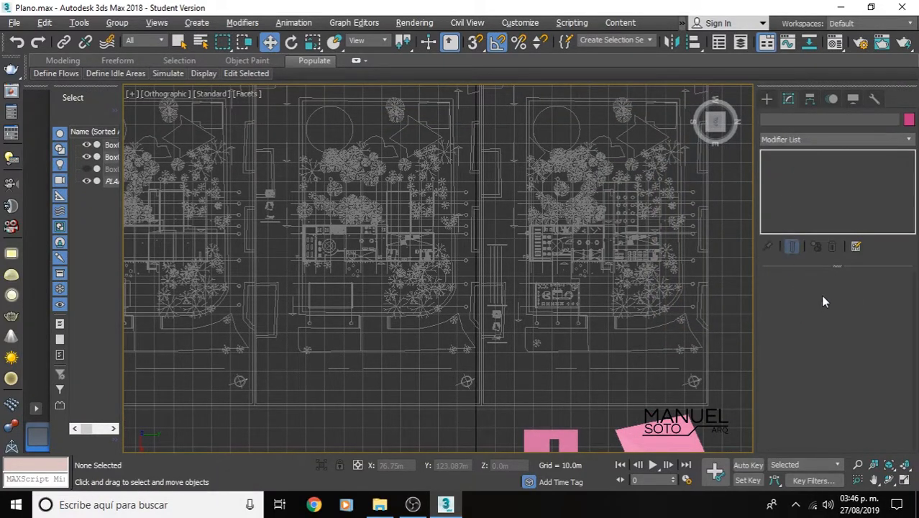
{"action": "left_click", "coordinate": [769, 99]}
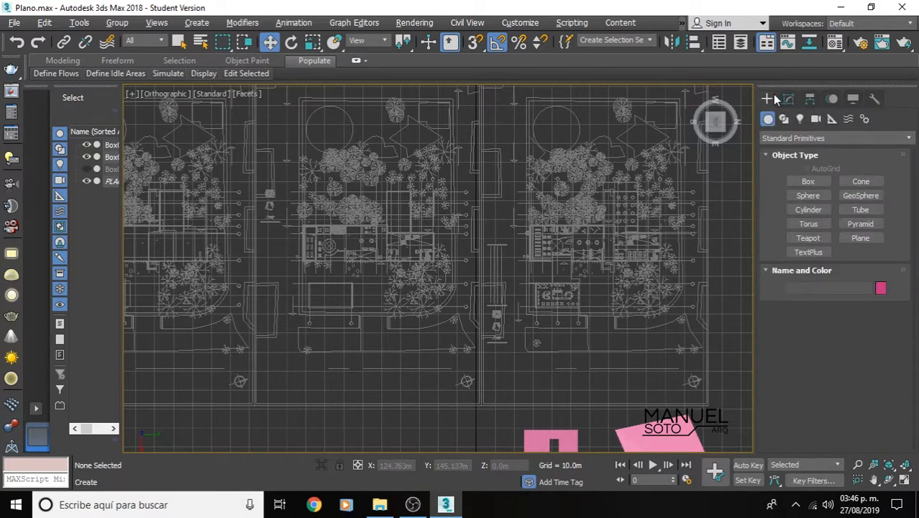
{"action": "left_click", "coordinate": [784, 120]}
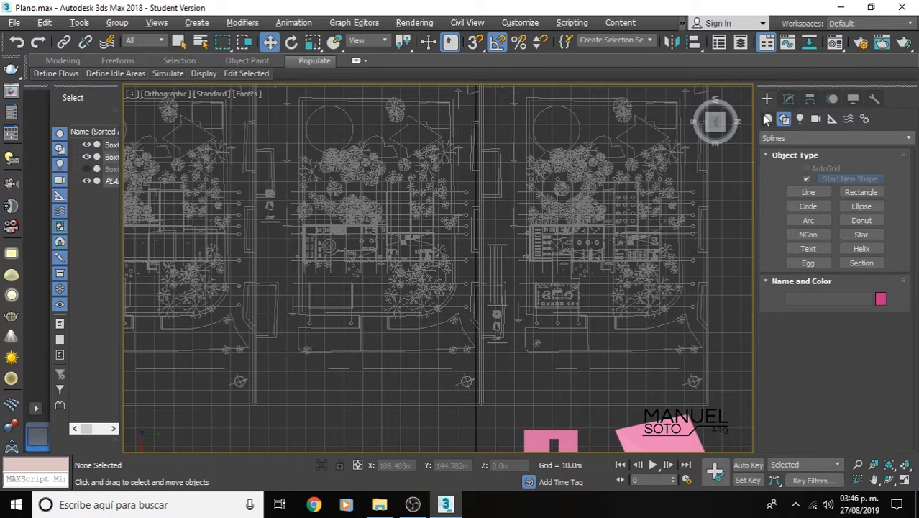
{"action": "left_click", "coordinate": [790, 139]}
{"action": "left_click", "coordinate": [793, 152]}
{"action": "left_click", "coordinate": [807, 194]}
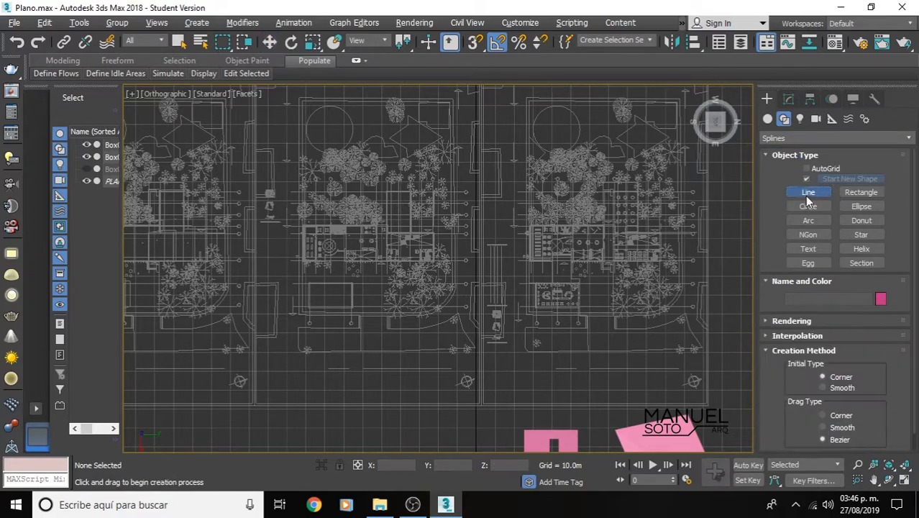
{"action": "scroll", "coordinate": [670, 271], "scroll_direction": "down", "scroll_amount": 5}
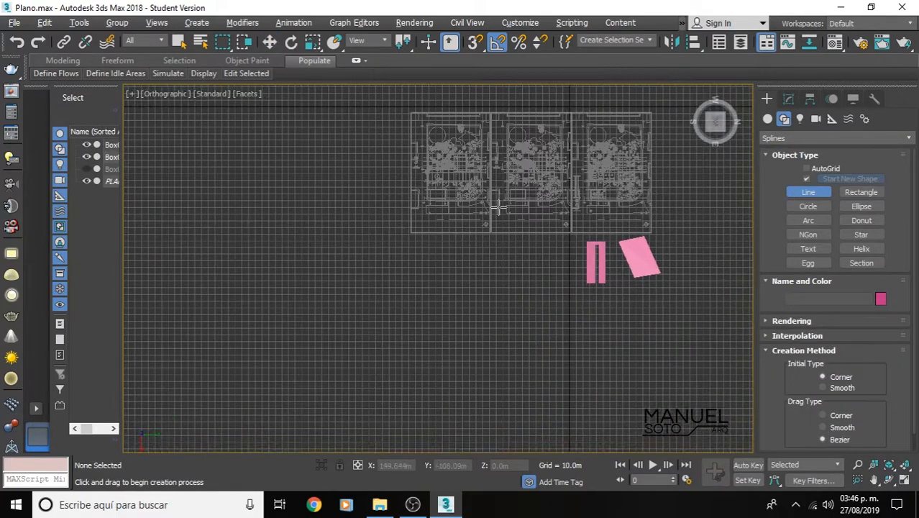
{"action": "scroll", "coordinate": [498, 207], "scroll_direction": "up", "scroll_amount": 4}
{"action": "scroll", "coordinate": [497, 205], "scroll_direction": "down", "scroll_amount": 2}
{"action": "middle_click_drag", "start_coordinate": [566, 174], "coordinate": [472, 170]}
{"action": "scroll", "coordinate": [472, 171], "scroll_direction": "up", "scroll_amount": 3}
{"action": "middle_click_drag", "start_coordinate": [403, 266], "coordinate": [747, 181]}
{"action": "scroll", "coordinate": [498, 113], "scroll_direction": "up", "scroll_amount": 2}
{"action": "scroll", "coordinate": [273, 177], "scroll_direction": "down", "scroll_amount": 2}
{"action": "middle_click_drag", "start_coordinate": [363, 190], "coordinate": [385, 195]}
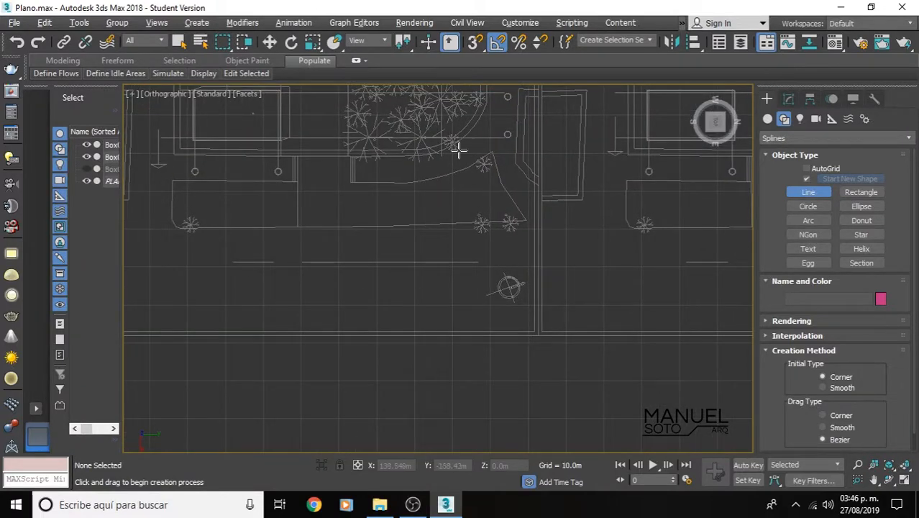
{"action": "scroll", "coordinate": [495, 153], "scroll_direction": "up", "scroll_amount": 4}
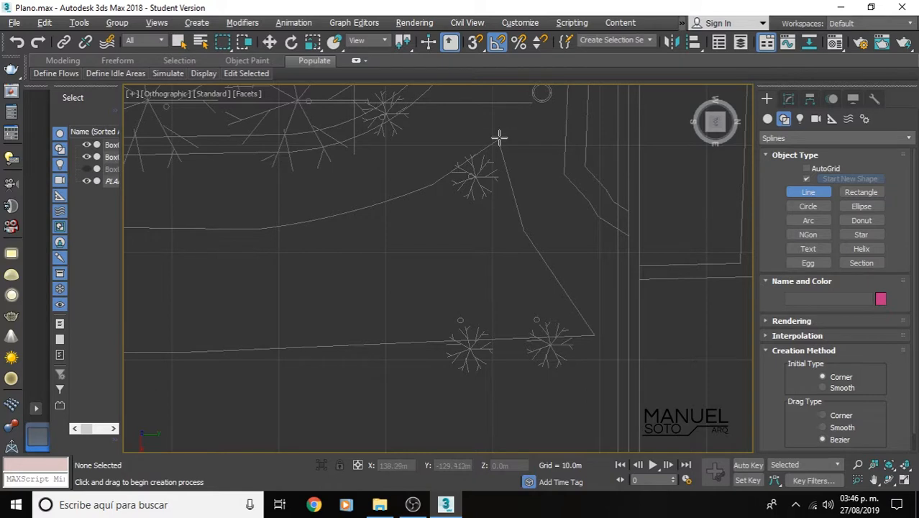
{"action": "left_click", "coordinate": [499, 137]}
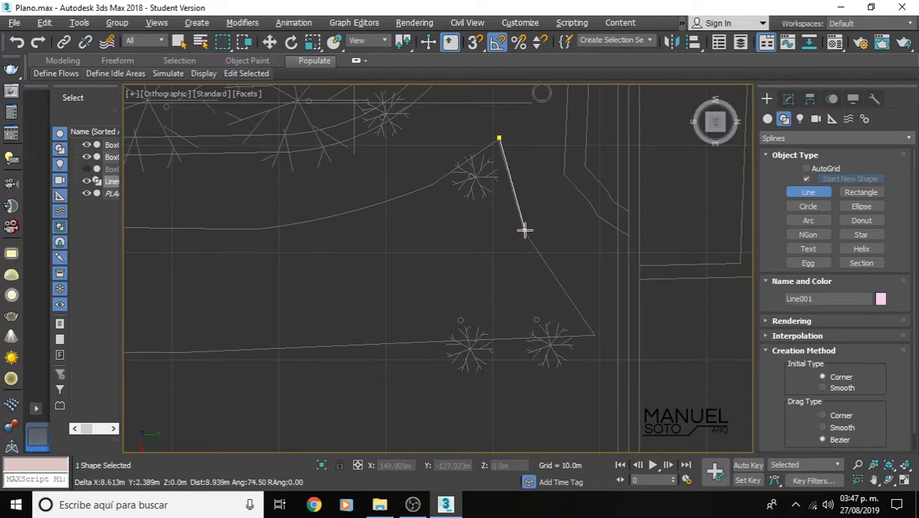
{"action": "left_click", "coordinate": [525, 230]}
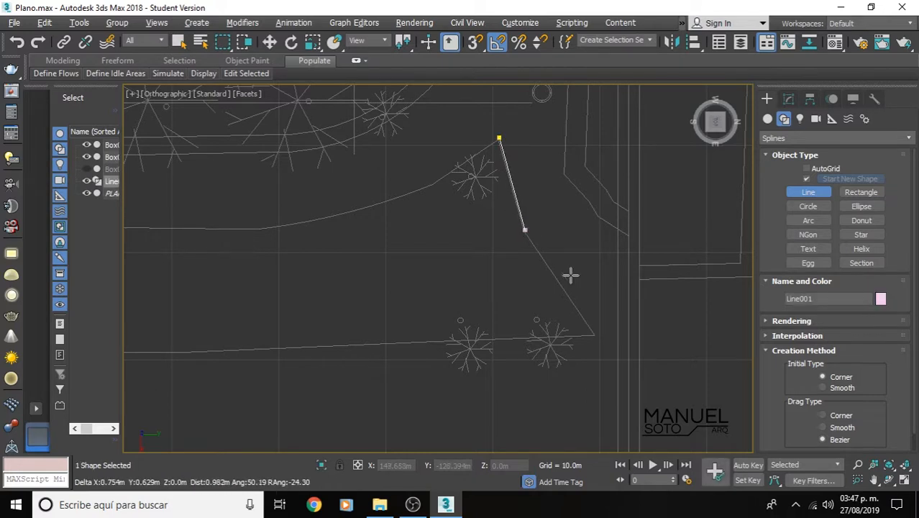
{"action": "left_click", "coordinate": [595, 336]}
Continue the spline along the area's long front edge, around the cut corner at its far end and up the short side.
{"action": "scroll", "coordinate": [231, 360], "scroll_direction": "down", "scroll_amount": 1}
{"action": "middle_click_drag", "start_coordinate": [231, 360], "coordinate": [558, 207]}
{"action": "left_click", "coordinate": [358, 206]}
{"action": "middle_click_drag", "start_coordinate": [241, 246], "coordinate": [667, 232]}
{"action": "left_click", "coordinate": [551, 196]}
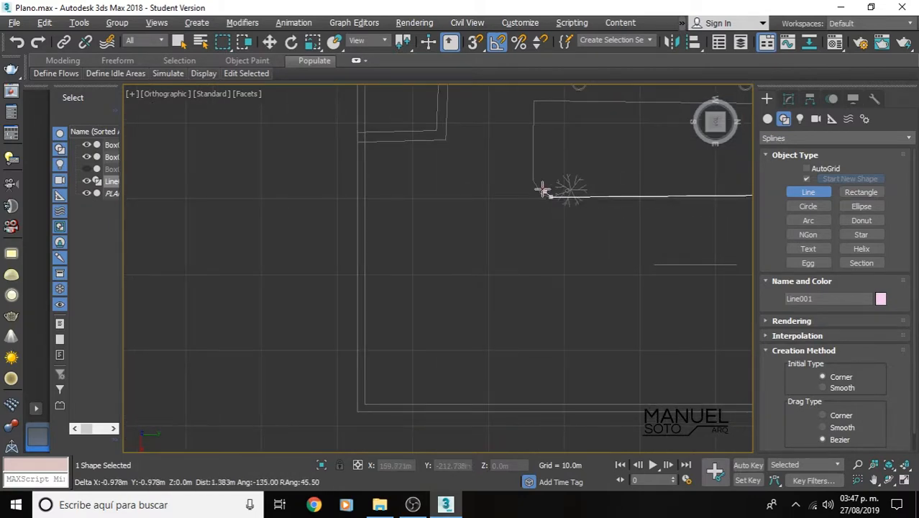
{"action": "left_click", "coordinate": [543, 189]}
{"action": "left_click", "coordinate": [534, 177]}
{"action": "left_click", "coordinate": [534, 102]}
Trace the spline along the area's back edge and around the rectangular entrance section beside the building.
{"action": "middle_click_drag", "start_coordinate": [653, 131], "coordinate": [183, 293]}
{"action": "left_click", "coordinate": [310, 261]}
{"action": "left_click", "coordinate": [312, 215]}
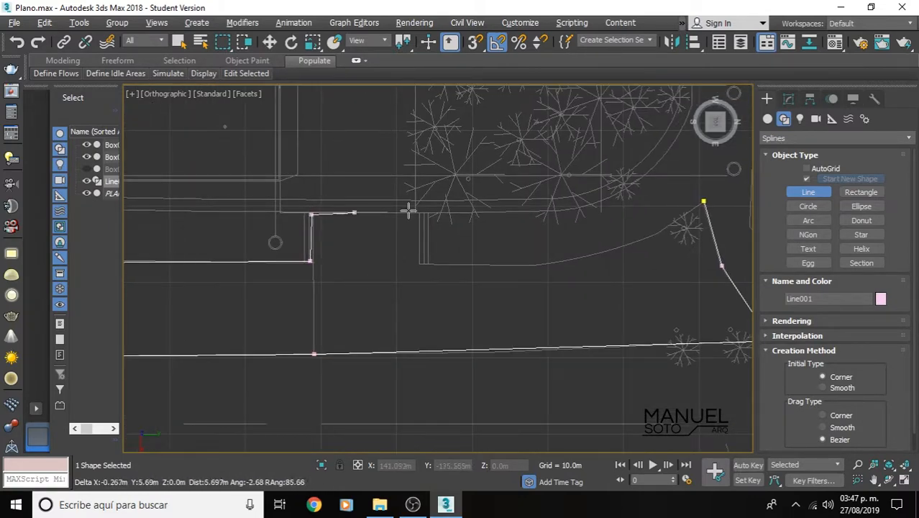
{"action": "left_click", "coordinate": [425, 214]}
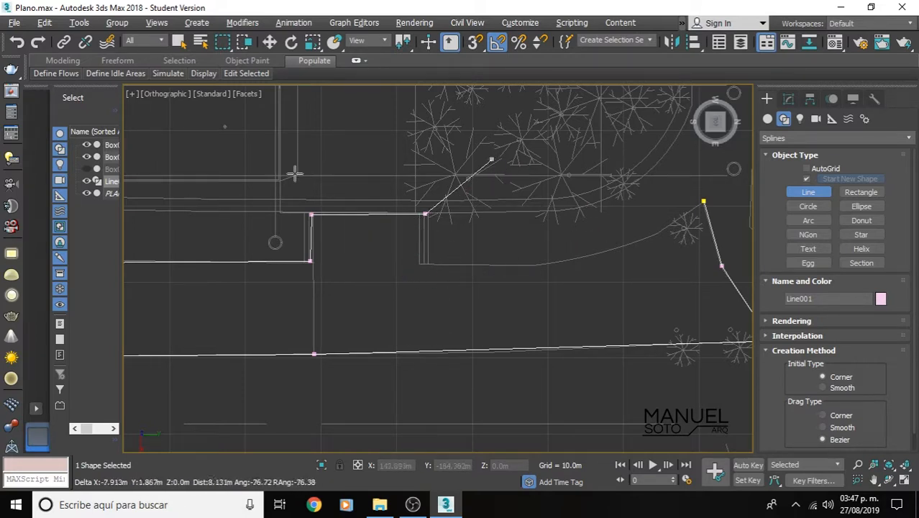
{"action": "left_click", "coordinate": [424, 269]}
Continue the spline from the entrance section along the straight edge and the curved edge towards the pointed tip.
{"action": "left_click", "coordinate": [526, 269]}
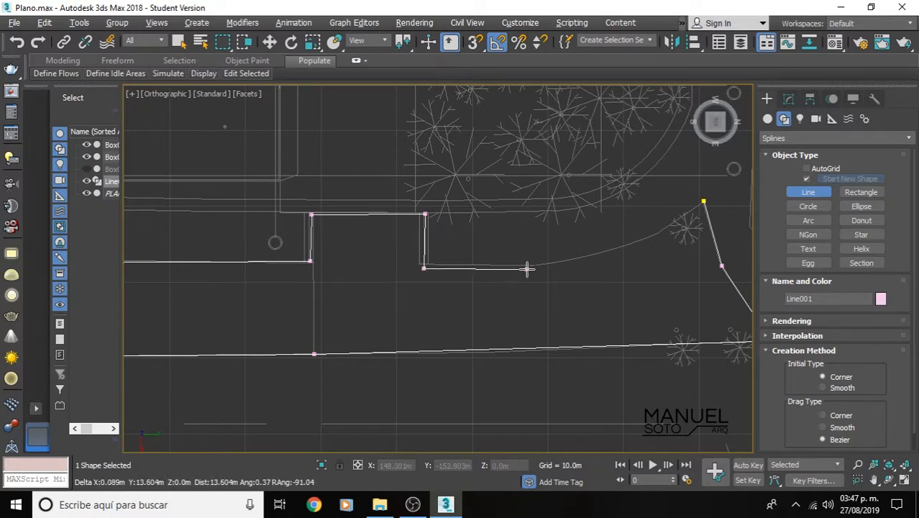
{"action": "left_click", "coordinate": [580, 259]}
{"action": "left_click", "coordinate": [625, 246]}
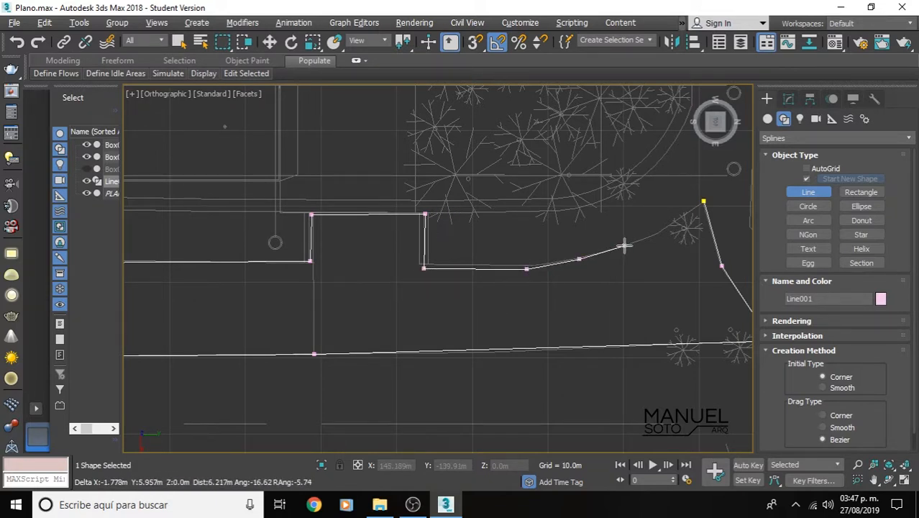
{"action": "left_click", "coordinate": [659, 231]}
{"action": "left_click", "coordinate": [671, 224]}
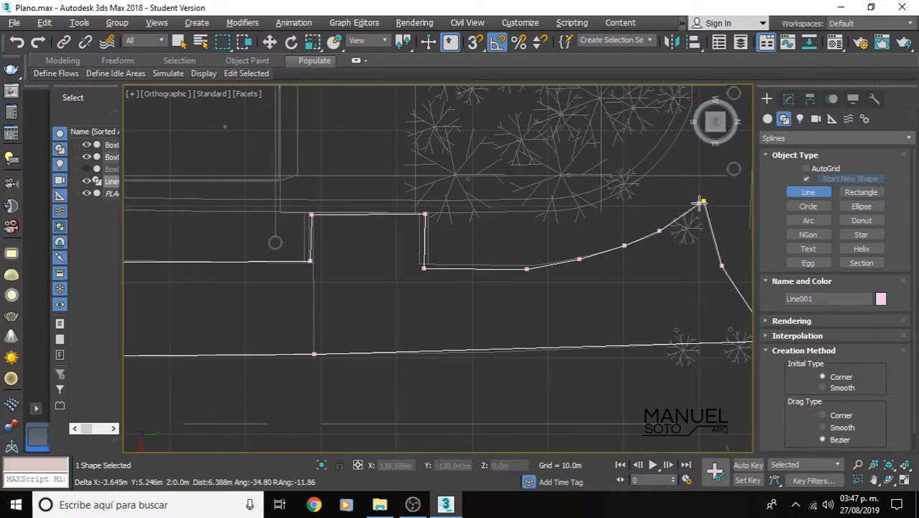
Connect the spline to its starting vertex at the pointed tip and confirm closing it.
{"action": "middle_click_drag", "start_coordinate": [671, 253], "coordinate": [499, 262]}
{"action": "scroll", "coordinate": [544, 208], "scroll_direction": "up", "scroll_amount": 7}
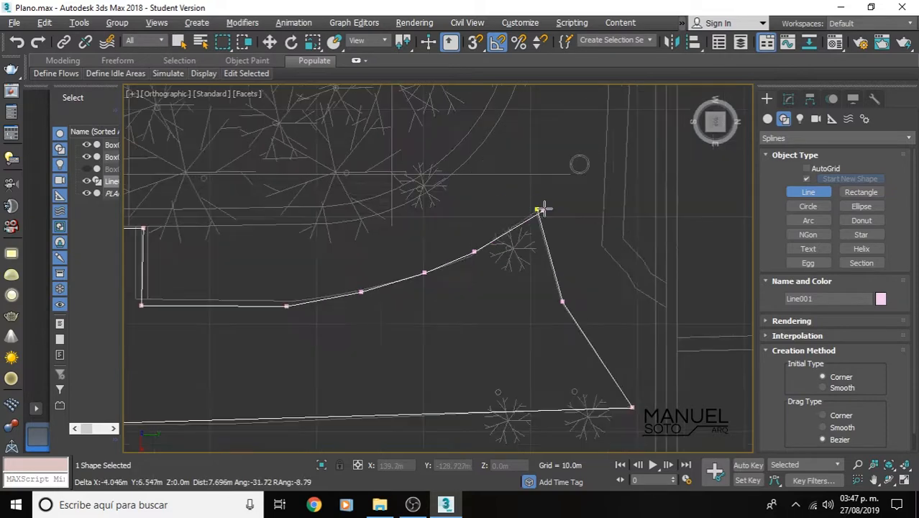
{"action": "scroll", "coordinate": [543, 205], "scroll_direction": "up", "scroll_amount": 3}
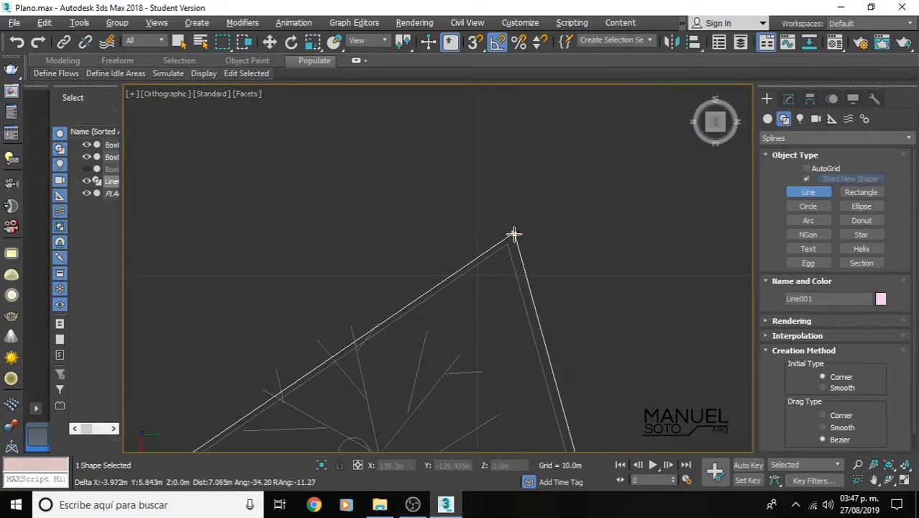
{"action": "left_click", "coordinate": [514, 233]}
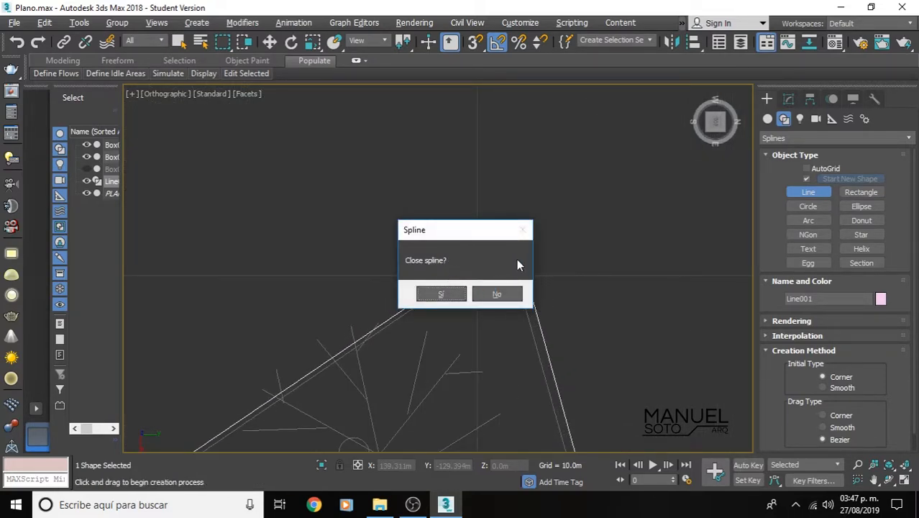
{"action": "left_click", "coordinate": [441, 295]}
View the closed outline in an angled 3D view and apply an Extrude modifier to it.
{"action": "scroll", "coordinate": [462, 286], "scroll_direction": "down", "scroll_amount": 6}
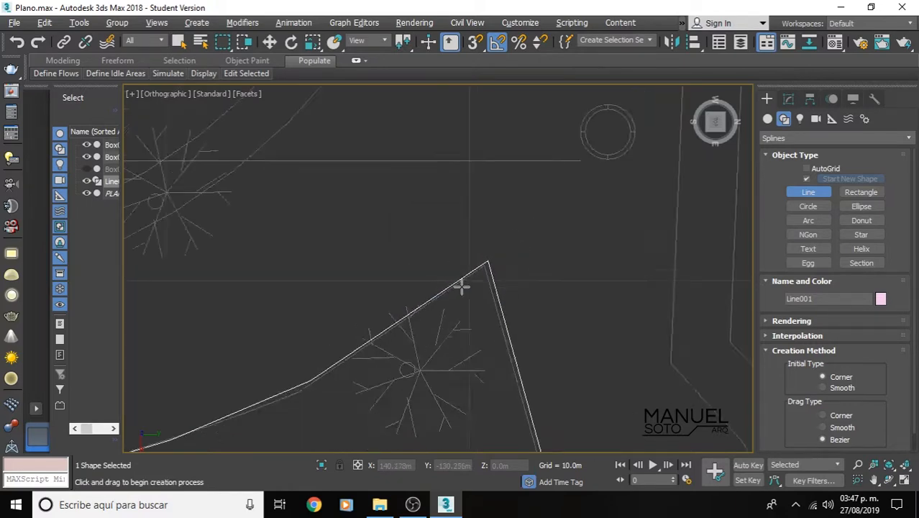
{"action": "middle_click_drag", "start_coordinate": [239, 279], "coordinate": [372, 302]}
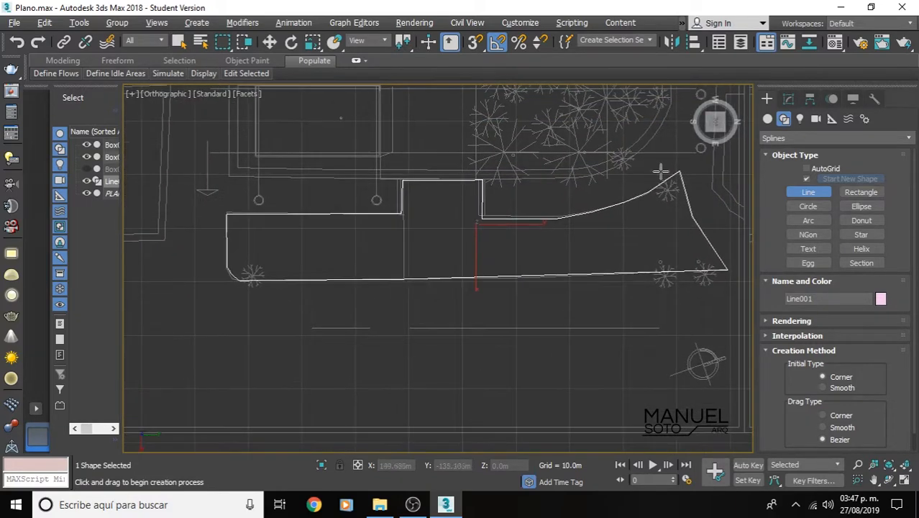
{"action": "left_click_drag", "start_coordinate": [715, 123], "coordinate": [470, 195]}
{"action": "scroll", "coordinate": [470, 163], "scroll_direction": "down", "scroll_amount": 4}
{"action": "middle_click_drag", "start_coordinate": [505, 146], "coordinate": [577, 175]}
{"action": "scroll", "coordinate": [486, 217], "scroll_direction": "up", "scroll_amount": 4}
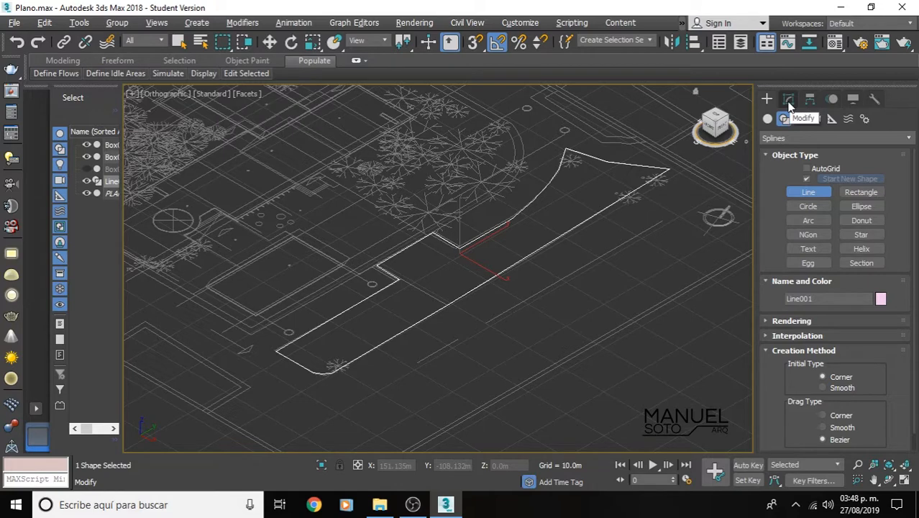
{"action": "left_click", "coordinate": [788, 100]}
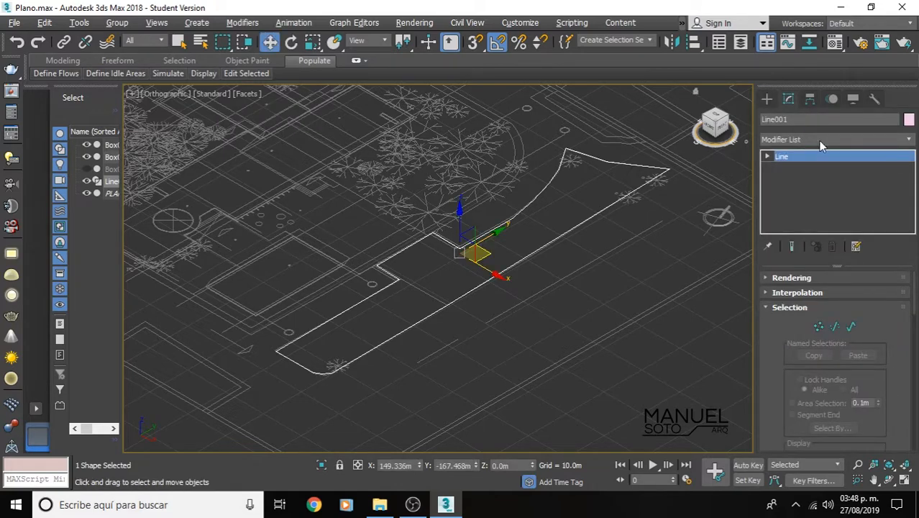
{"action": "left_click", "coordinate": [820, 141]}
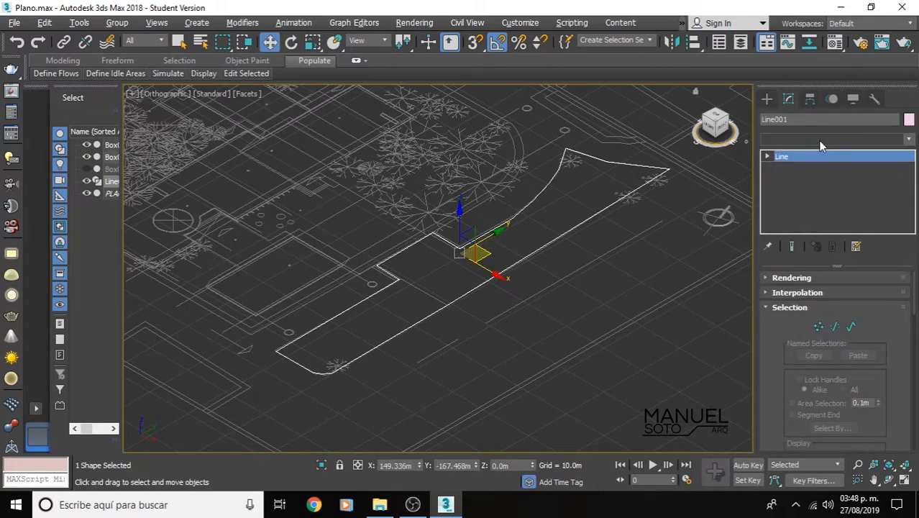
{"action": "left_click", "coordinate": [909, 141]}
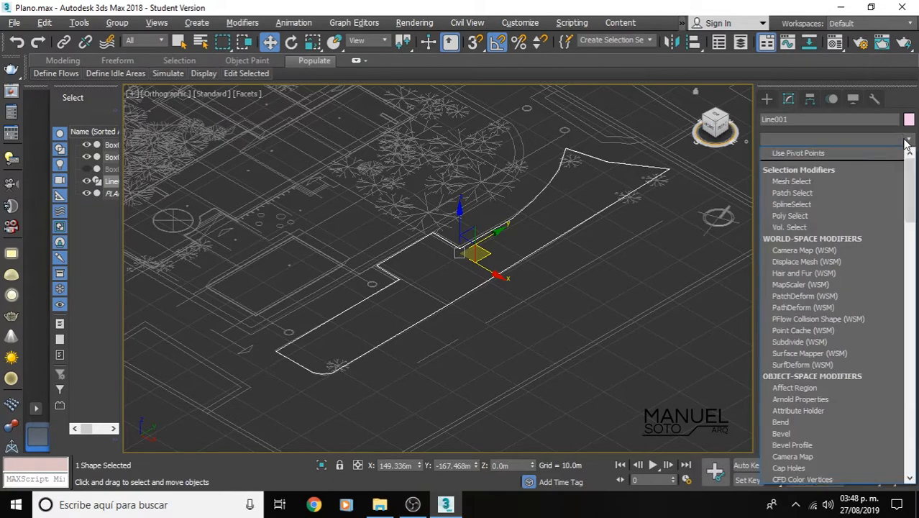
{"action": "type", "text": "ex"}
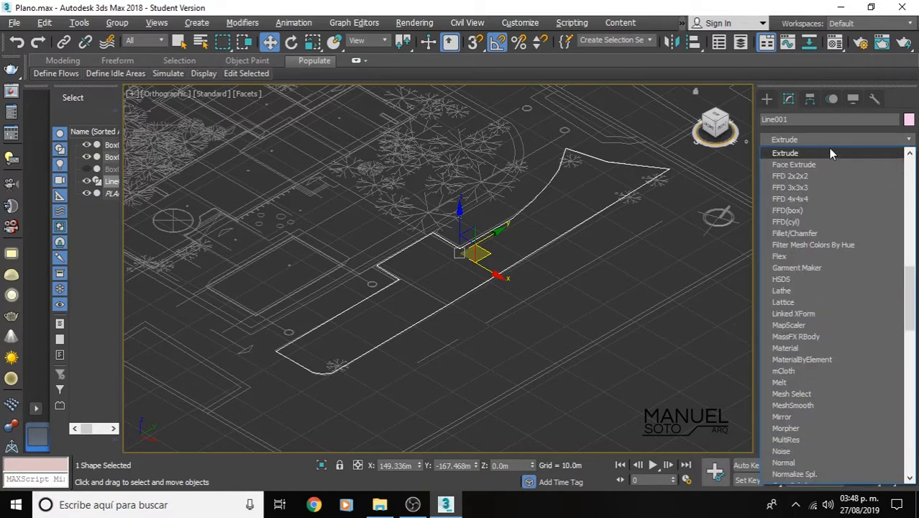
{"action": "left_click", "coordinate": [797, 150]}
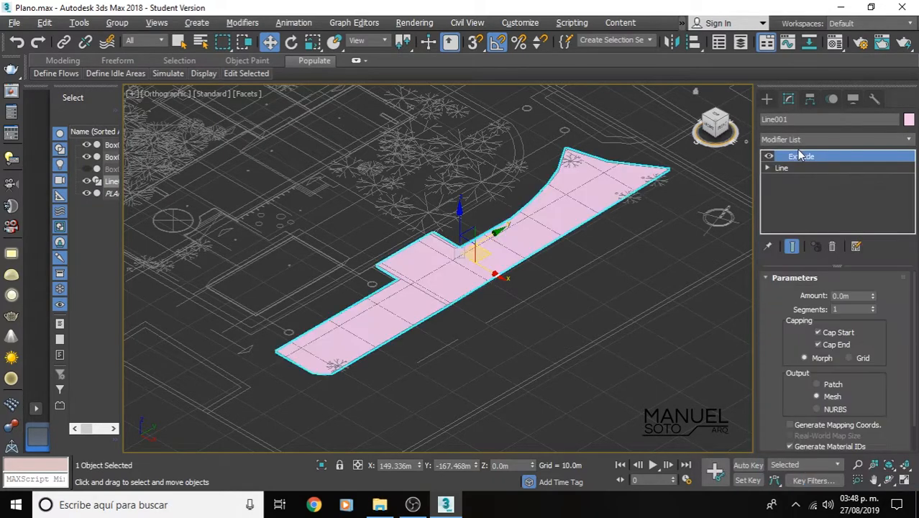
Examine how closely the filled shape's edges and corners follow the floor plan's lines, including the cut corner and entrance section.
{"action": "scroll", "coordinate": [540, 158], "scroll_direction": "down", "scroll_amount": 2}
{"action": "scroll", "coordinate": [540, 158], "scroll_direction": "up", "scroll_amount": 6}
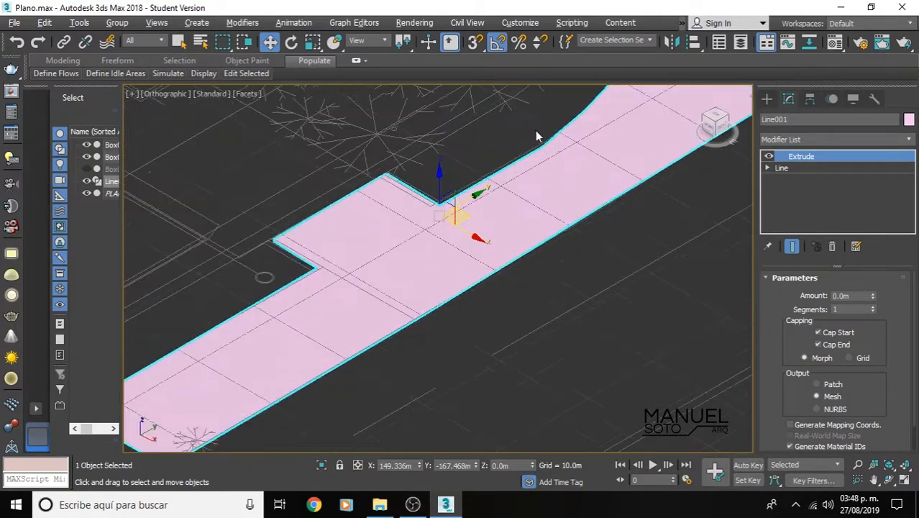
{"action": "middle_click_drag", "start_coordinate": [543, 161], "coordinate": [596, 87]}
{"action": "scroll", "coordinate": [289, 329], "scroll_direction": "up", "scroll_amount": 6}
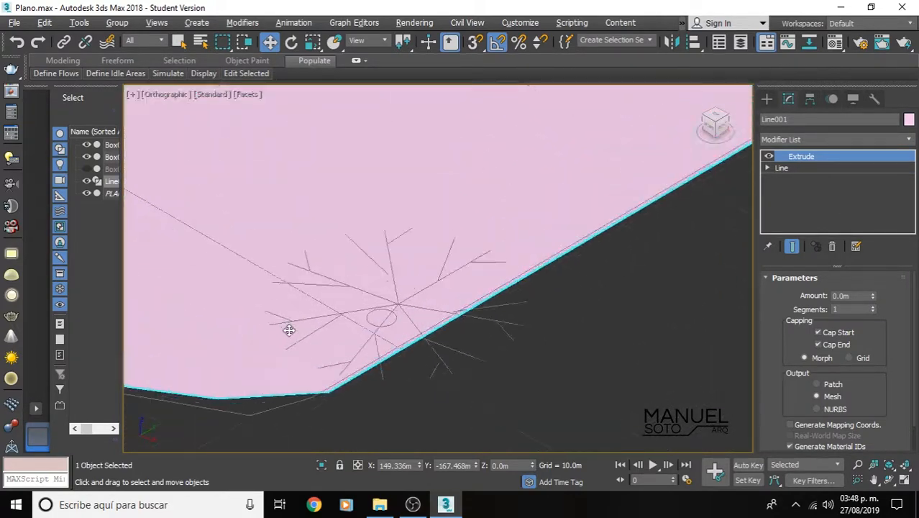
{"action": "scroll", "coordinate": [351, 389], "scroll_direction": "up", "scroll_amount": 3}
{"action": "scroll", "coordinate": [389, 347], "scroll_direction": "up", "scroll_amount": 2}
{"action": "scroll", "coordinate": [462, 346], "scroll_direction": "up", "scroll_amount": 2}
{"action": "scroll", "coordinate": [496, 255], "scroll_direction": "down", "scroll_amount": 6}
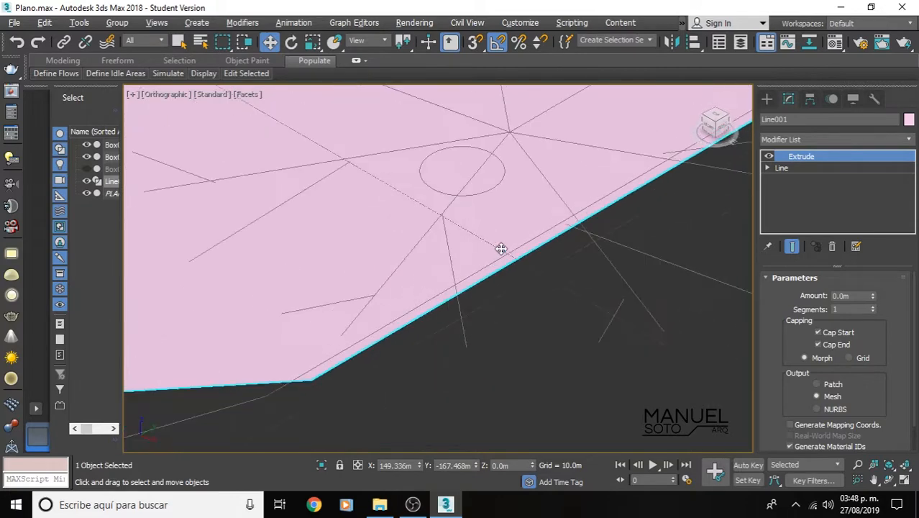
{"action": "scroll", "coordinate": [363, 289], "scroll_direction": "up", "scroll_amount": 3}
{"action": "scroll", "coordinate": [400, 313], "scroll_direction": "down", "scroll_amount": 6}
{"action": "scroll", "coordinate": [318, 242], "scroll_direction": "up", "scroll_amount": 5}
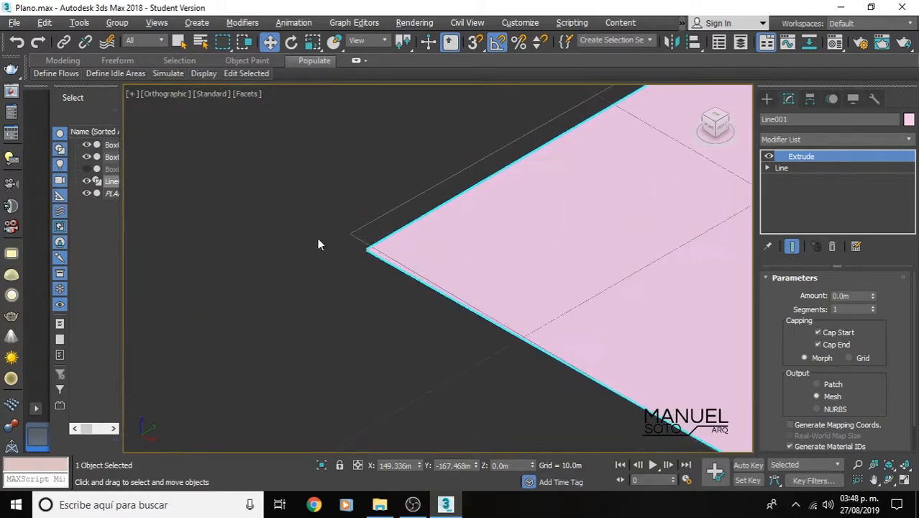
{"action": "scroll", "coordinate": [575, 302], "scroll_direction": "down", "scroll_amount": 3}
{"action": "middle_click_drag", "start_coordinate": [569, 299], "coordinate": [281, 257]}
{"action": "scroll", "coordinate": [520, 234], "scroll_direction": "down", "scroll_amount": 3}
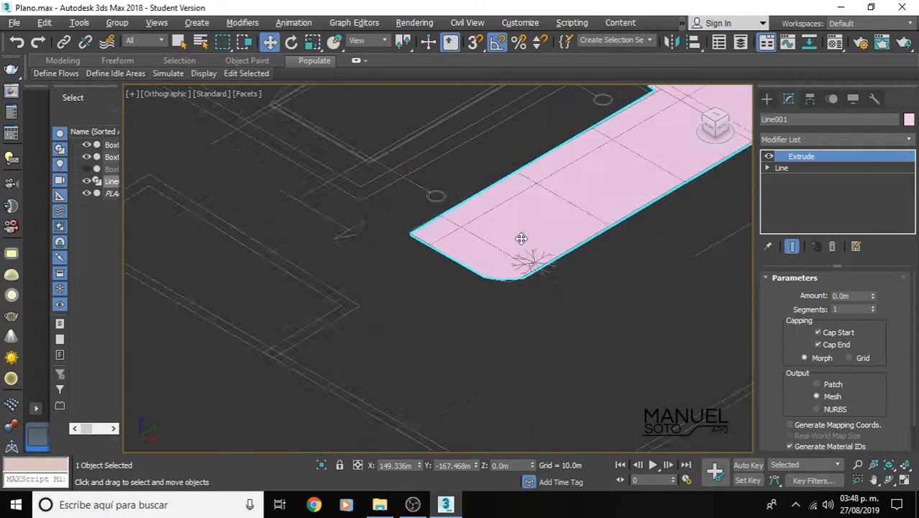
{"action": "middle_click_drag", "start_coordinate": [522, 238], "coordinate": [253, 314]}
{"action": "scroll", "coordinate": [432, 288], "scroll_direction": "down", "scroll_amount": 2}
{"action": "middle_click_drag", "start_coordinate": [453, 245], "coordinate": [303, 321]}
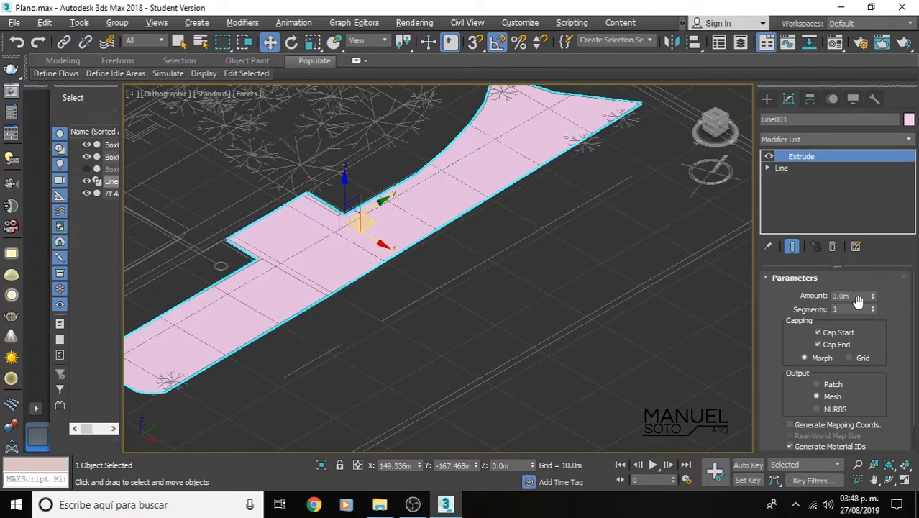
{"action": "scroll", "coordinate": [518, 285], "scroll_direction": "down", "scroll_amount": 3}
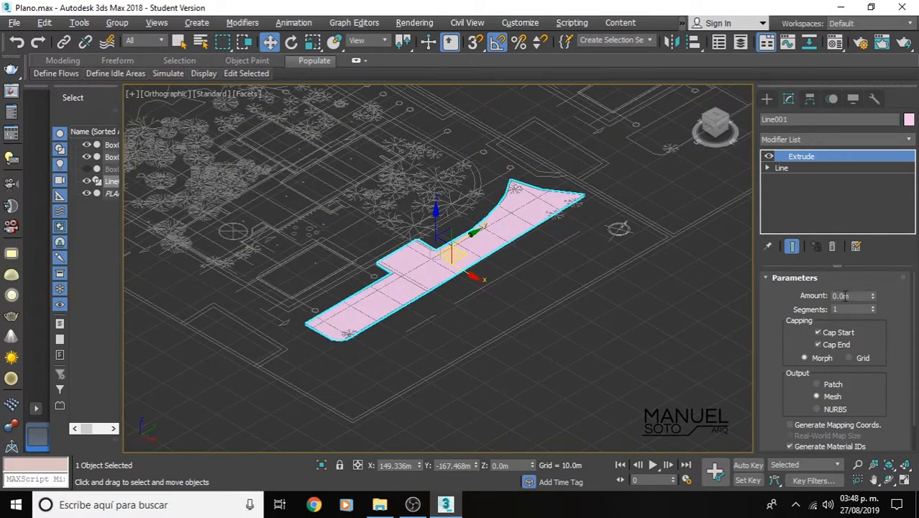
Set the Extrude amount to 0.15 m and raise it further to 2.15 m.
{"action": "left_click_drag", "start_coordinate": [845, 295], "coordinate": [802, 296]}
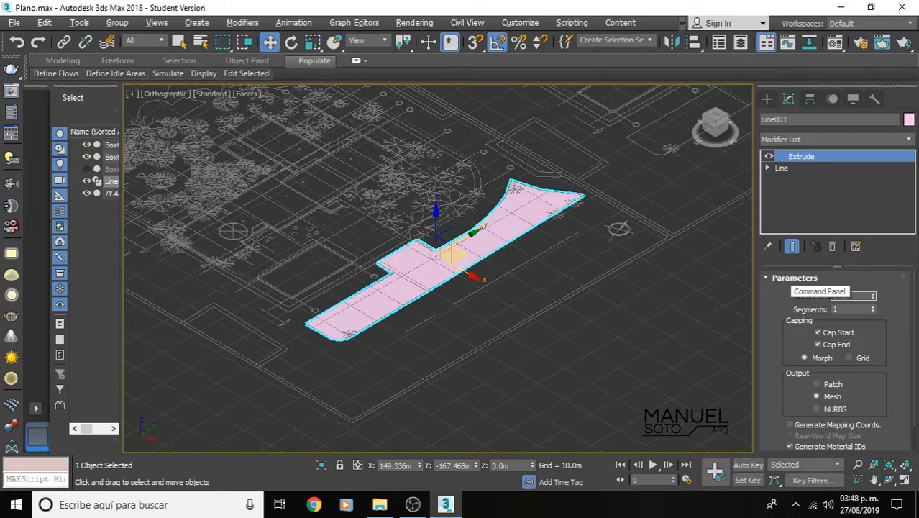
{"action": "type", "text": "0.15"}
{"action": "key", "text": "BackSpace"}
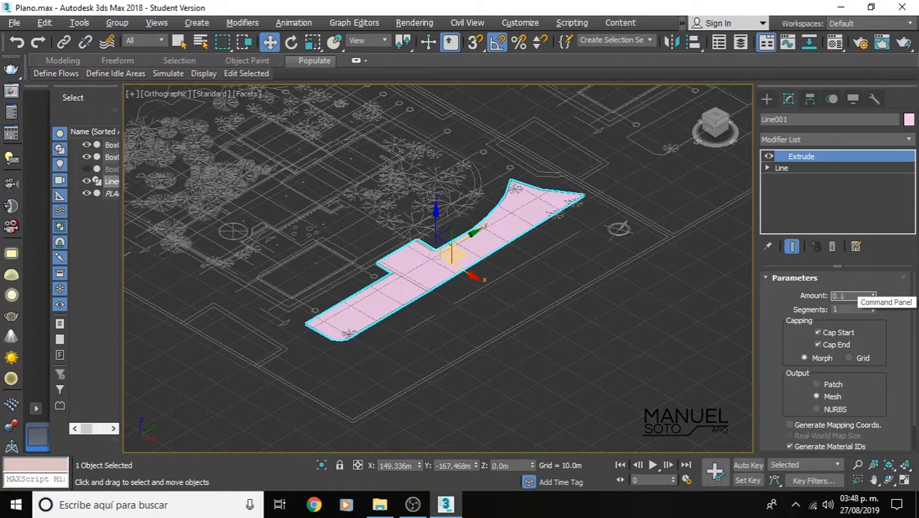
{"action": "type", "text": "5"}
{"action": "key", "text": "Return"}
{"action": "scroll", "coordinate": [369, 288], "scroll_direction": "up", "scroll_amount": 6}
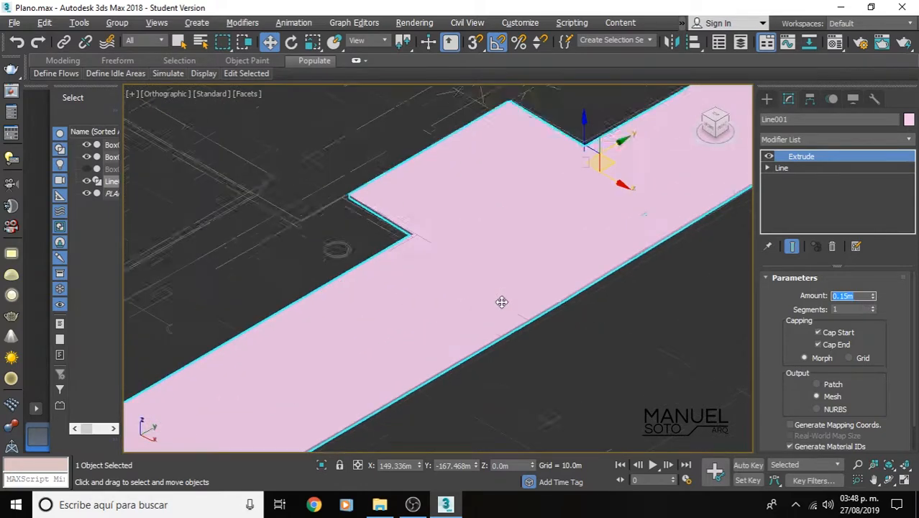
{"action": "left_click_drag", "start_coordinate": [874, 297], "coordinate": [899, 295]}
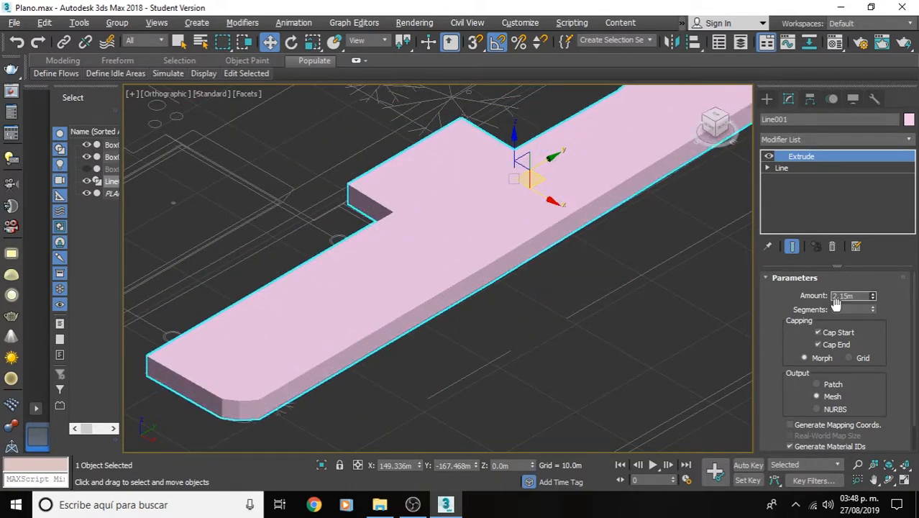
Examine the extruded shape's surroundings across the floor plans, including the building interiors and rectangular outdoor areas.
{"action": "scroll", "coordinate": [504, 205], "scroll_direction": "down", "scroll_amount": 10}
{"action": "scroll", "coordinate": [577, 151], "scroll_direction": "up", "scroll_amount": 4}
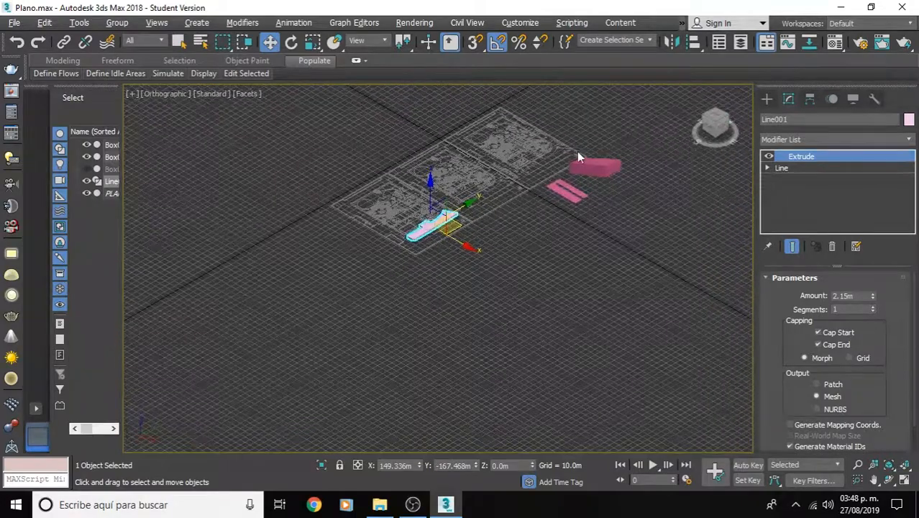
{"action": "scroll", "coordinate": [627, 130], "scroll_direction": "down", "scroll_amount": 2}
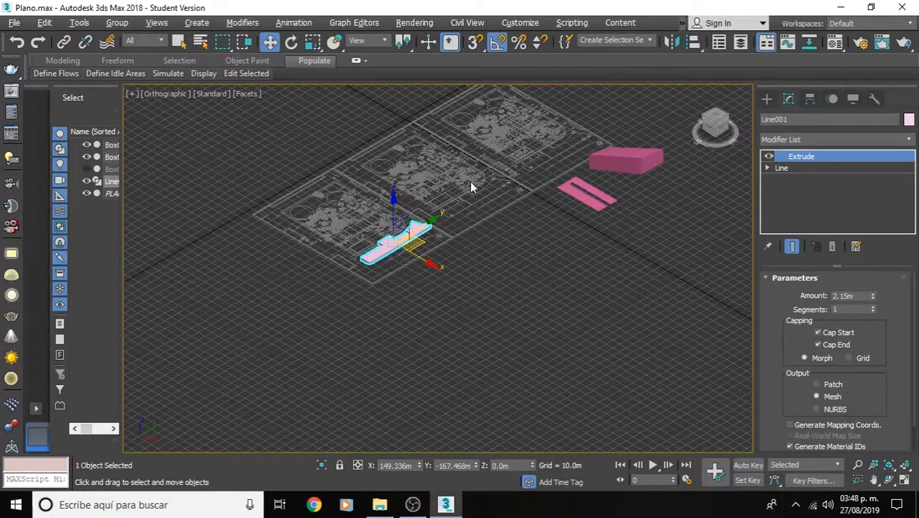
{"action": "scroll", "coordinate": [470, 181], "scroll_direction": "up", "scroll_amount": 8}
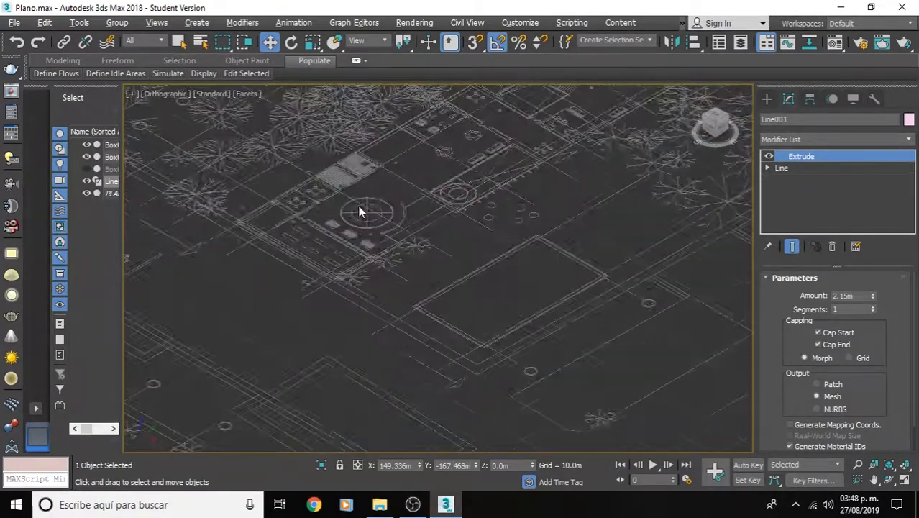
{"action": "scroll", "coordinate": [388, 223], "scroll_direction": "up", "scroll_amount": 5}
{"action": "scroll", "coordinate": [246, 251], "scroll_direction": "down", "scroll_amount": 5}
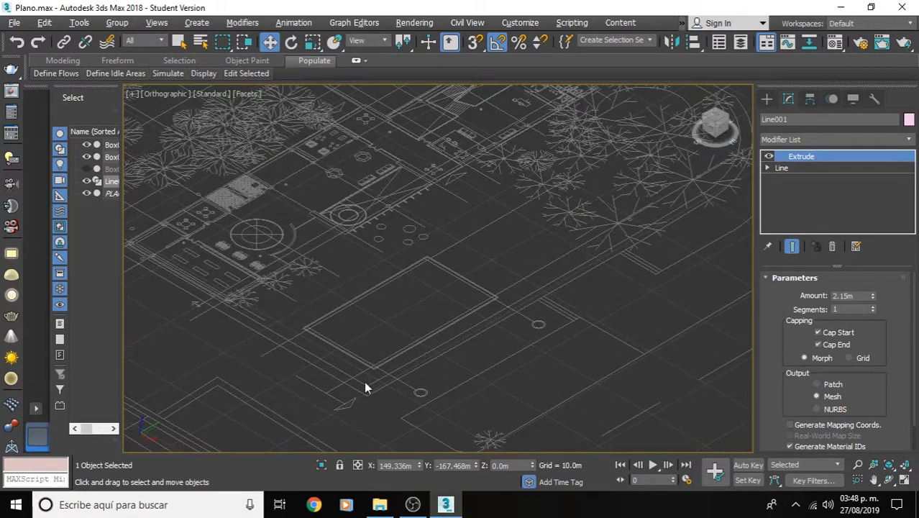
{"action": "middle_click_drag", "start_coordinate": [364, 381], "coordinate": [424, 232]}
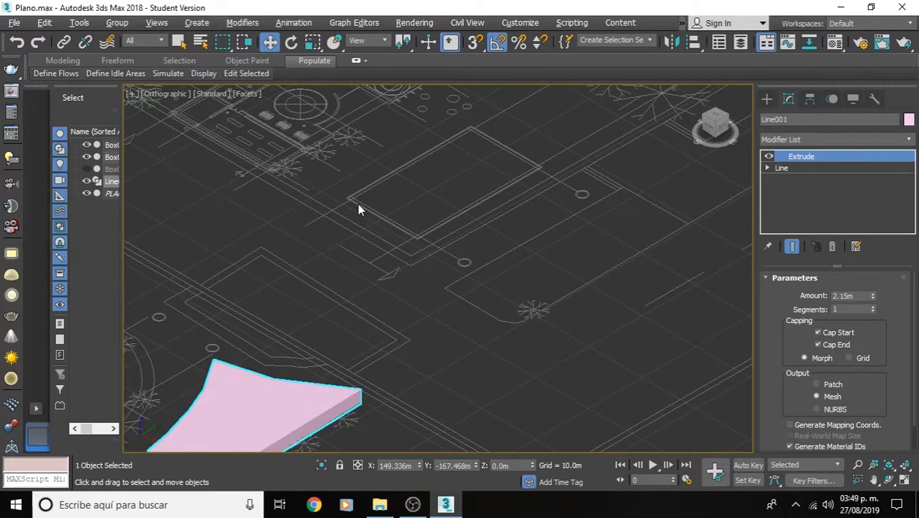
{"action": "scroll", "coordinate": [357, 204], "scroll_direction": "down", "scroll_amount": 10}
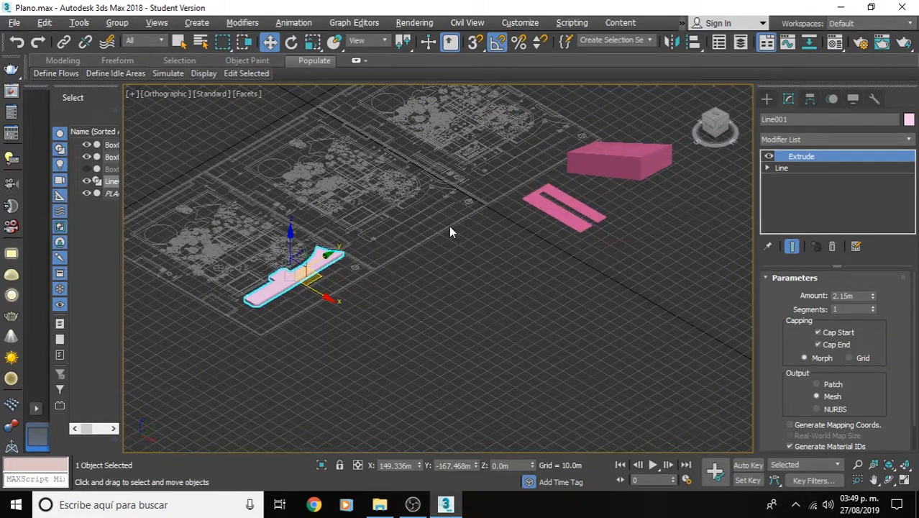
Delete the extruded outline, the flat slotted piece and the pink box beside the floor plans.
{"action": "key", "text": "Delete"}
{"action": "scroll", "coordinate": [460, 200], "scroll_direction": "down", "scroll_amount": 4}
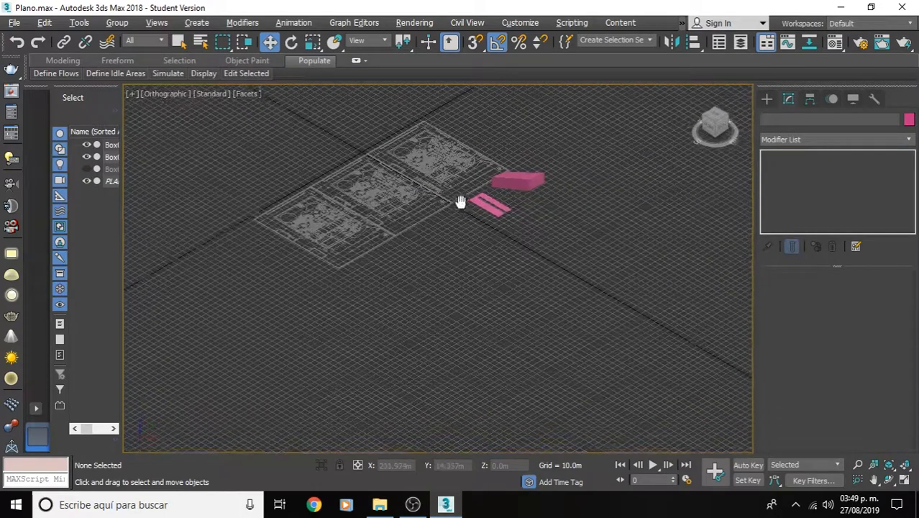
{"action": "scroll", "coordinate": [464, 201], "scroll_direction": "up", "scroll_amount": 8}
{"action": "scroll", "coordinate": [464, 205], "scroll_direction": "up", "scroll_amount": 2}
{"action": "left_click", "coordinate": [494, 202]}
{"action": "key", "text": "Delete"}
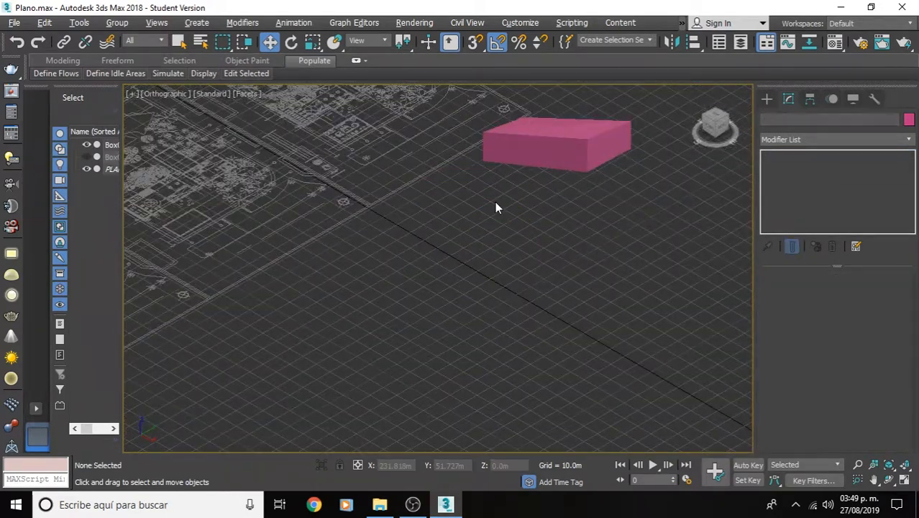
{"action": "left_click", "coordinate": [532, 157]}
{"action": "key", "text": "Delete"}
{"action": "scroll", "coordinate": [532, 145], "scroll_direction": "down", "scroll_amount": 4}
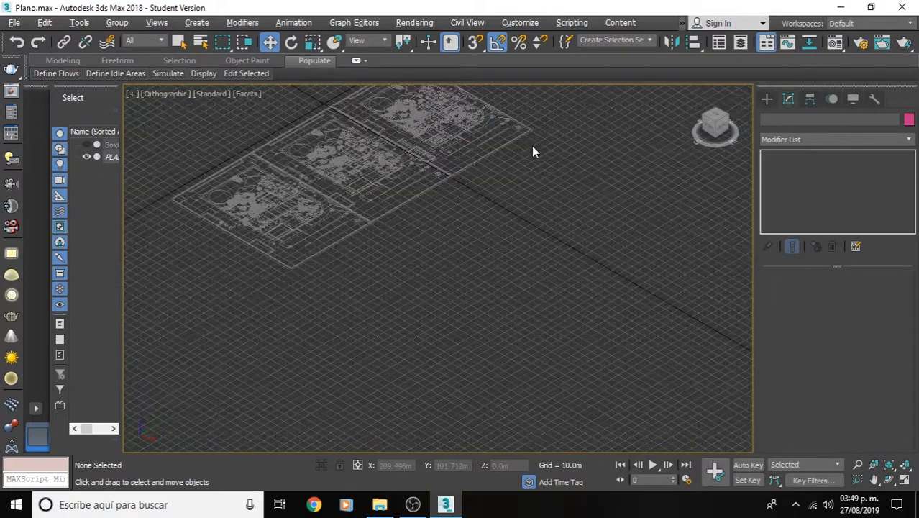
Switch to the Top view and examine the building layout in the northernmost floor plan.
{"action": "left_click", "coordinate": [720, 118]}
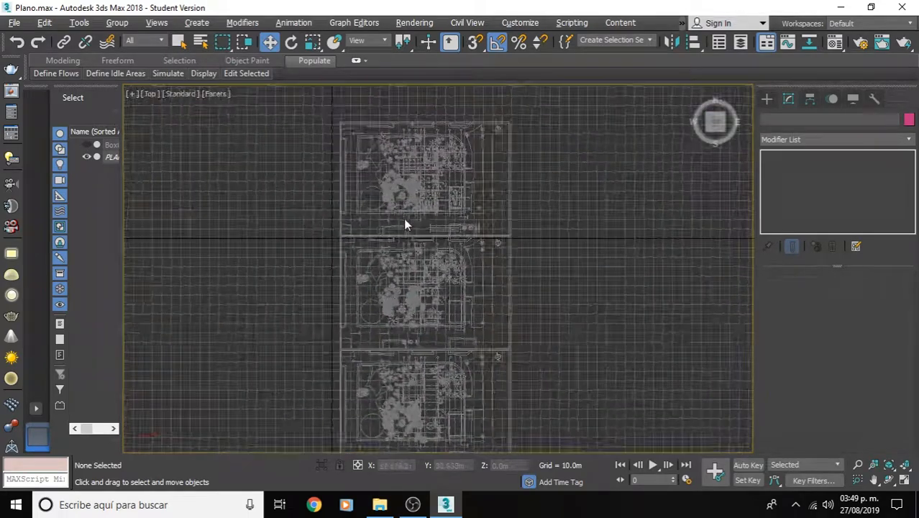
{"action": "scroll", "coordinate": [411, 152], "scroll_direction": "up", "scroll_amount": 5}
{"action": "middle_click_drag", "start_coordinate": [411, 151], "coordinate": [394, 279]}
{"action": "scroll", "coordinate": [425, 309], "scroll_direction": "down", "scroll_amount": 3}
{"action": "scroll", "coordinate": [430, 239], "scroll_direction": "up", "scroll_amount": 6}
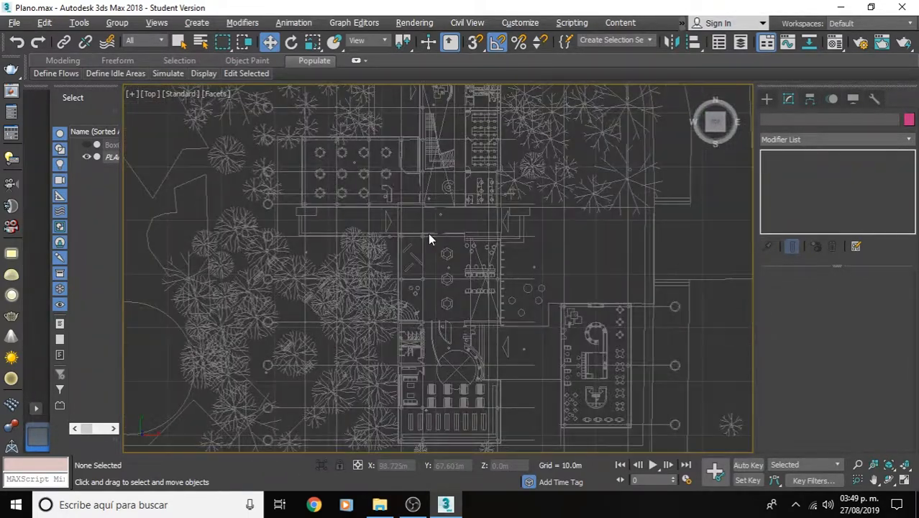